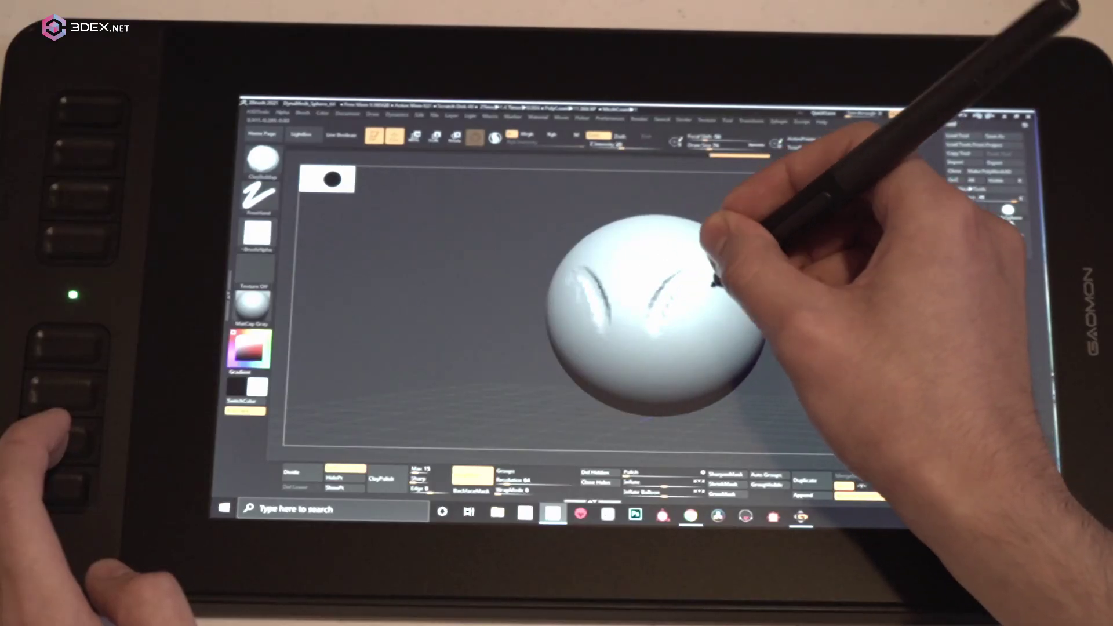
mouse_move(696, 293)
left_mouse_down()
mouse_move(671, 299)
mouse_move(660, 338)
mouse_move(672, 275)
mouse_move(641, 331)
left_mouse_up()
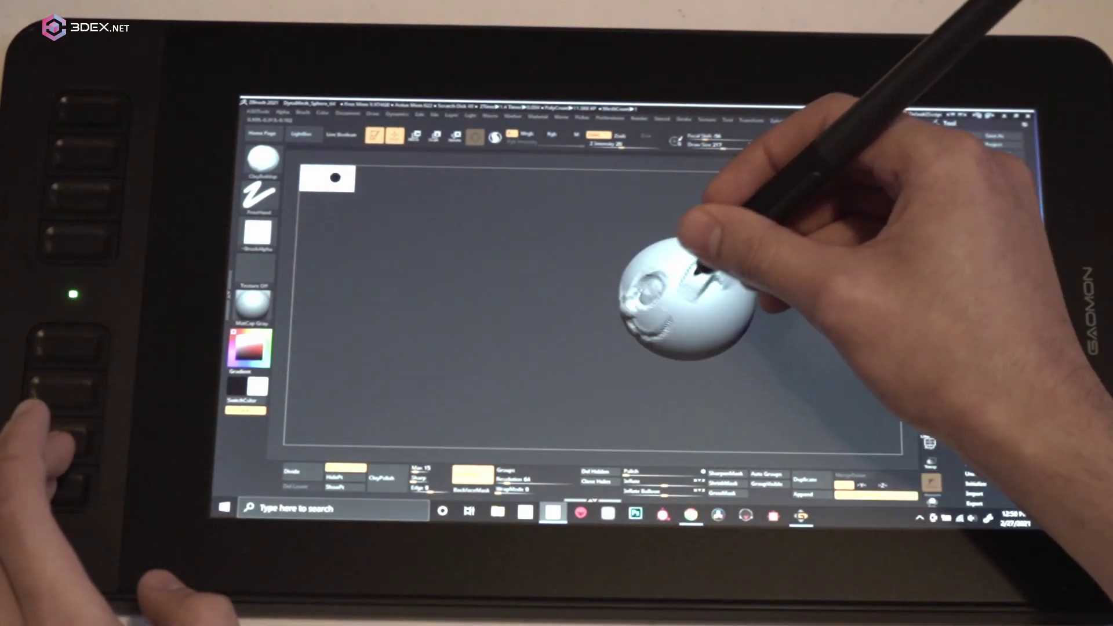
mouse_move(700, 272)
left_mouse_down()
mouse_move(718, 264)
mouse_move(708, 278)
left_mouse_up()
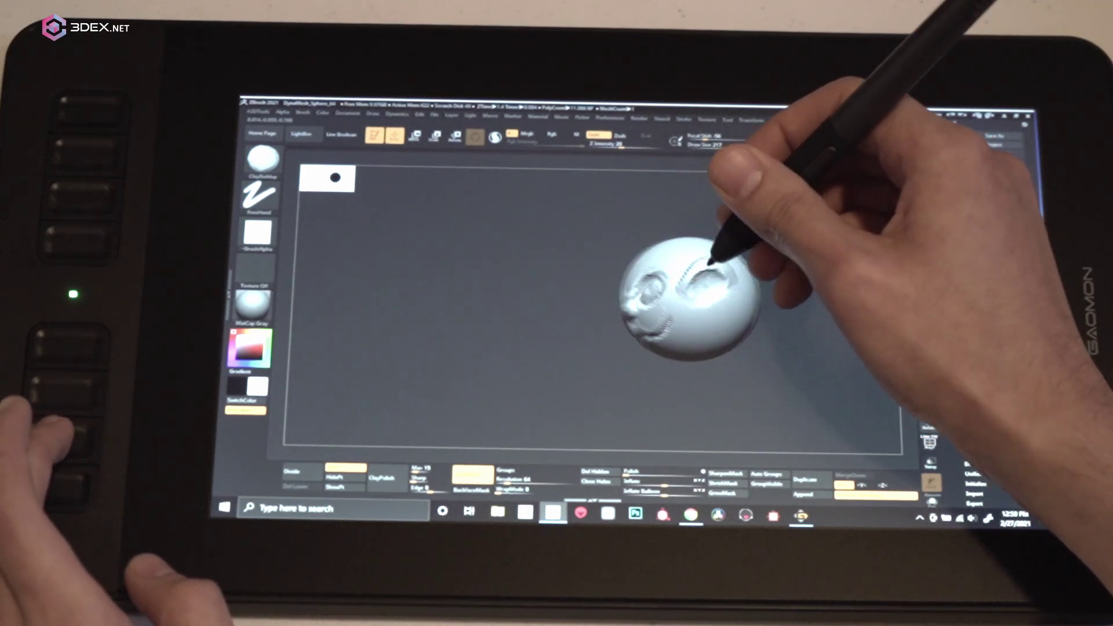
left_click_drag(703, 281, 701, 270)
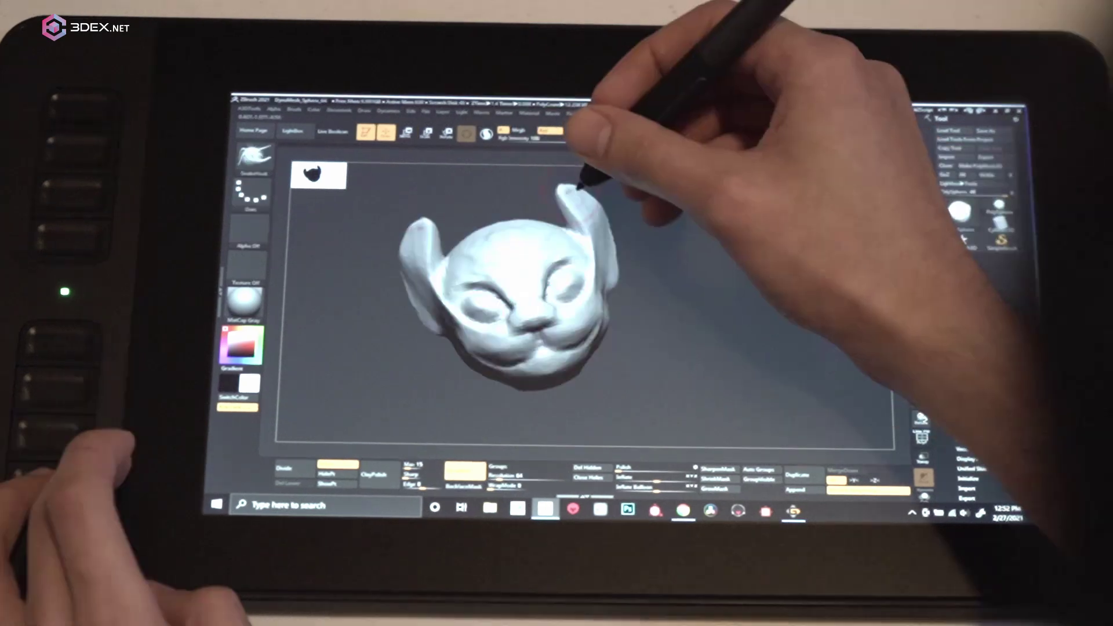
left_click_drag(609, 174, 621, 281)
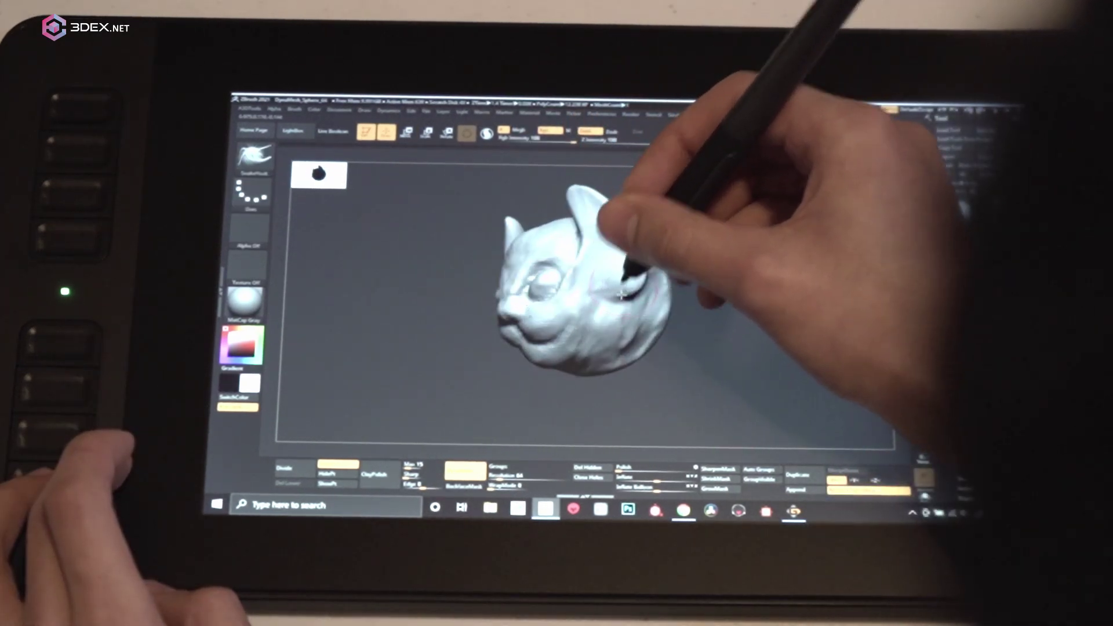
right_click_drag(621, 292, 602, 243)
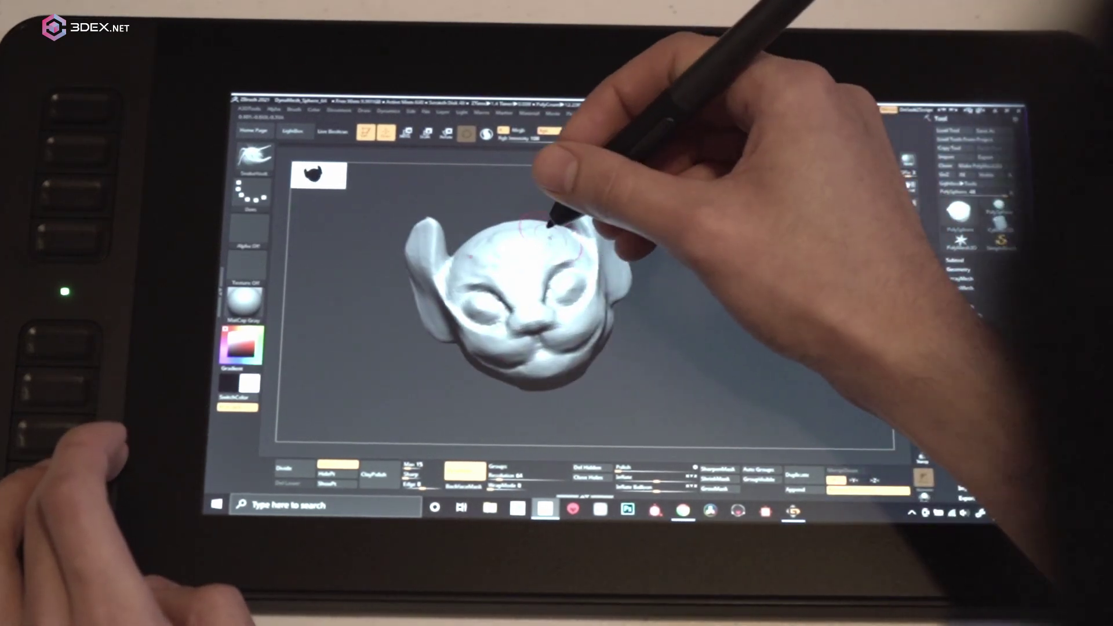
key("space")
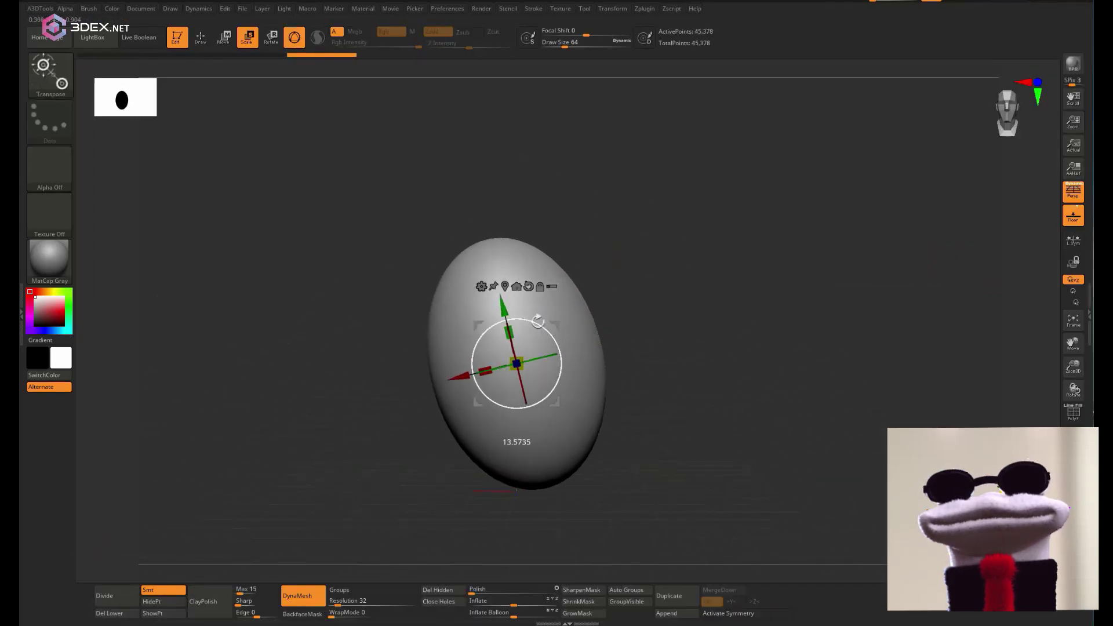
Shrink the duplicated egg and place it tilted against the lower side of the large egg
left_click(1089, 313)
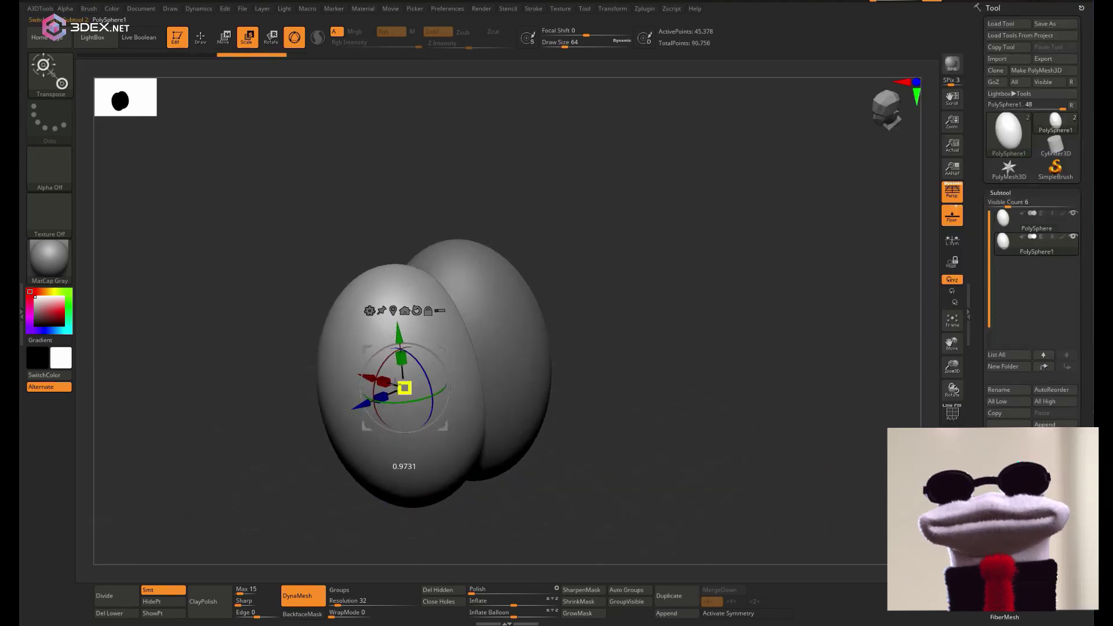
left_click_drag(545, 560, 518, 362)
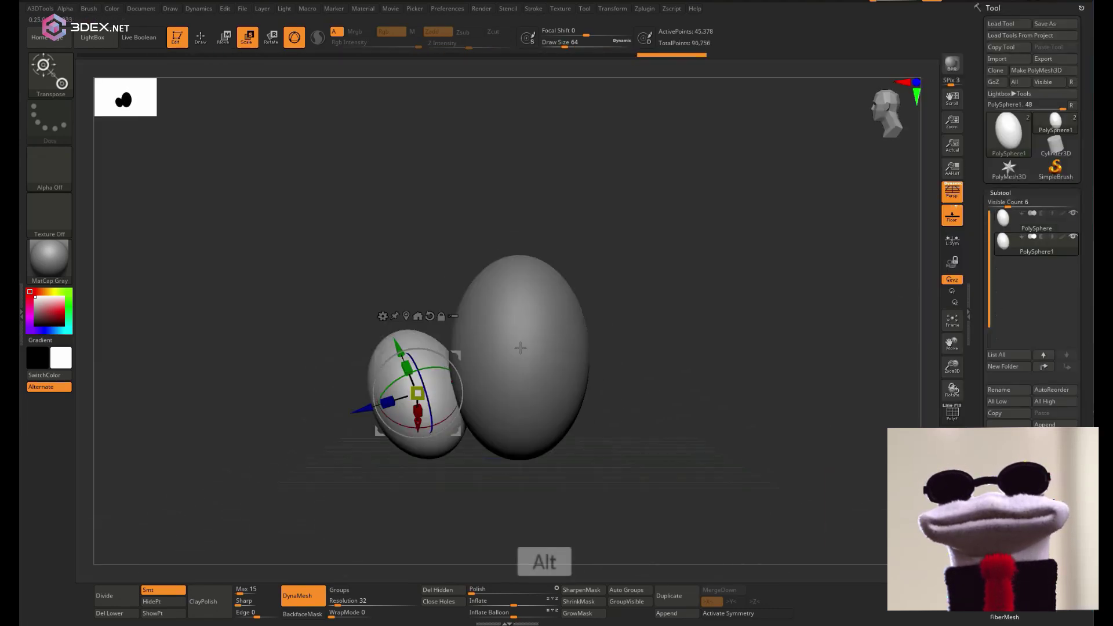
right_click_drag(447, 370, 392, 334)
Duplicate the smaller egg, then tilt, shrink and position the copy beside the large egg's base
key("ctrl+shift+d")
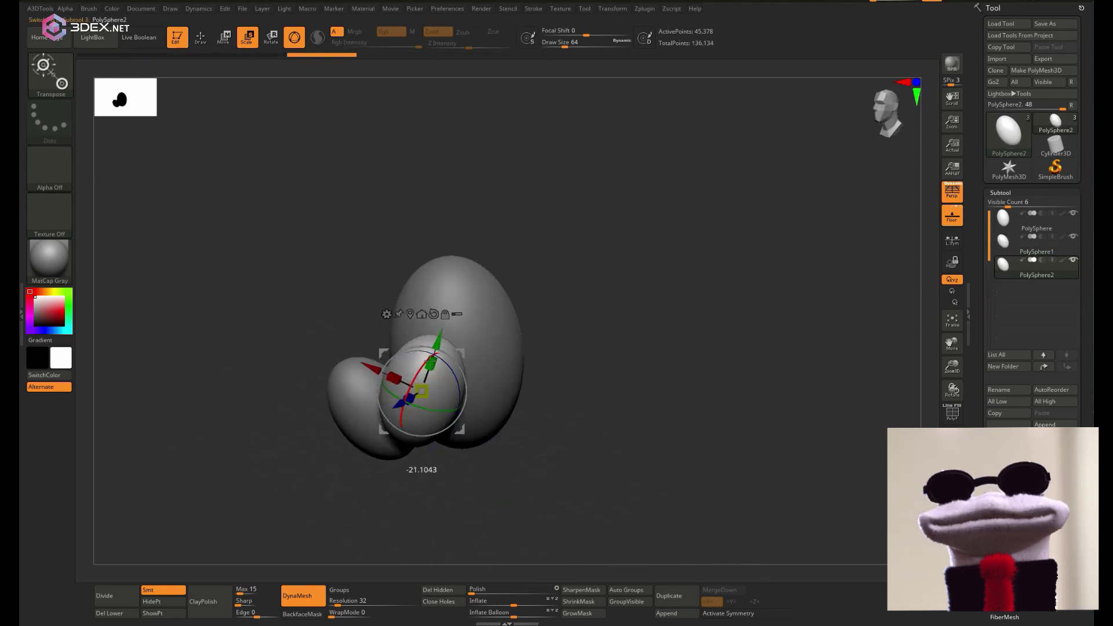
right_click_drag(509, 376, 490, 429)
left_click_drag(497, 447, 495, 464)
right_click_drag(522, 418, 480, 382)
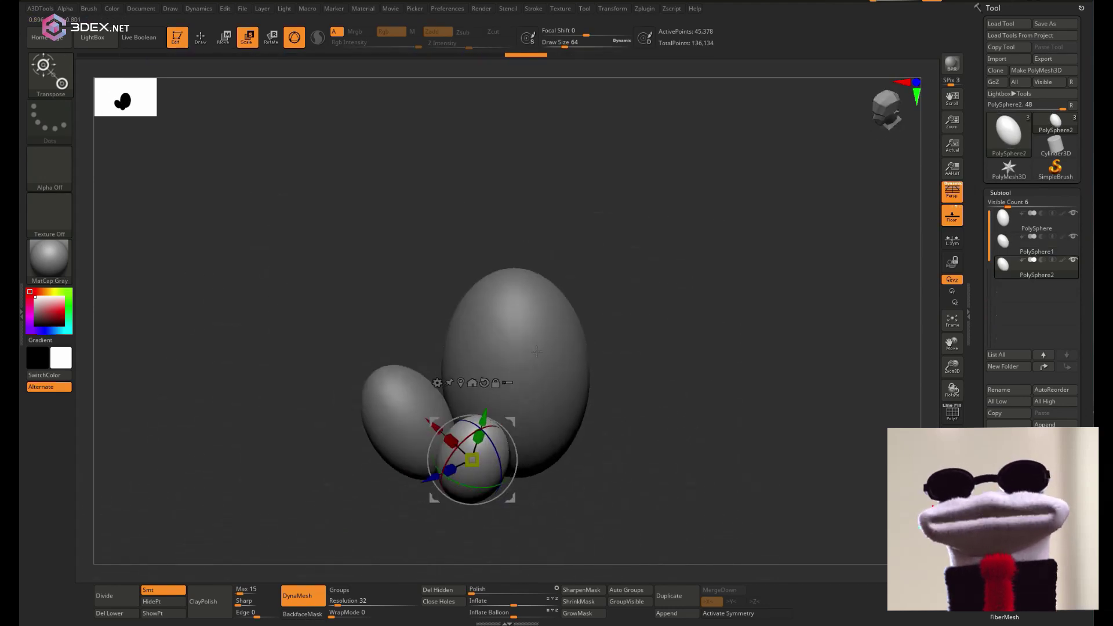
mouse_move(498, 429)
right_mouse_down()
mouse_move(550, 406)
mouse_move(498, 377)
right_mouse_up()
Duplicate the large egg and sculpt a raised band across the copy's upper front with the ClayBuildup brush
key("q")
left_click(475, 325, "alt")
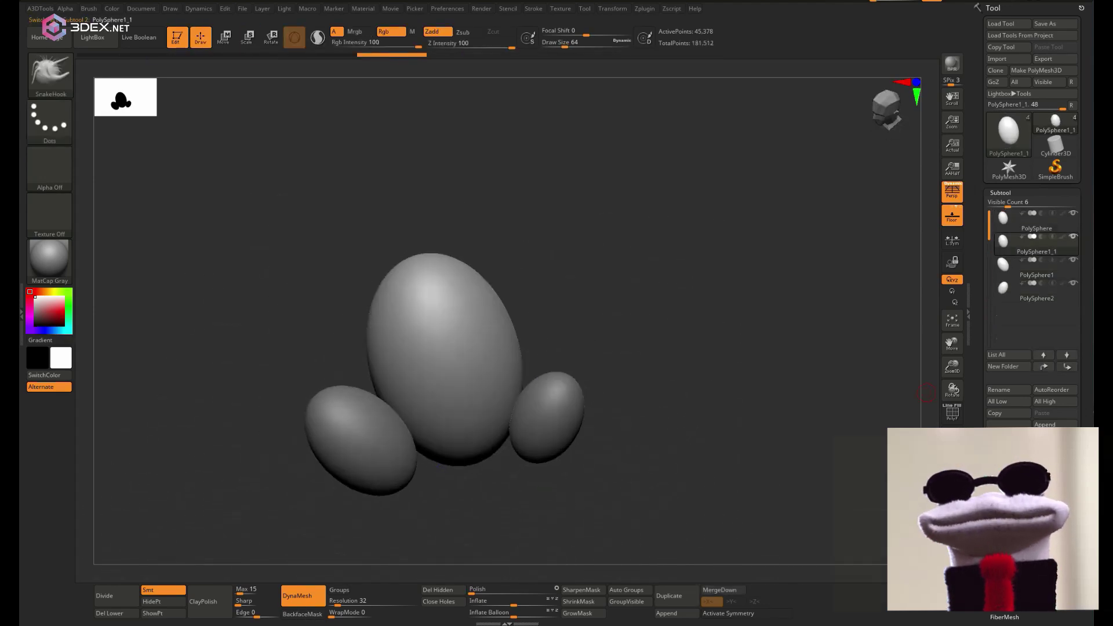
right_click_drag(638, 325, 615, 301)
key("b")
key("c")
key("b")
right_click_drag(522, 209, 522, 256, "ctrl")
mouse_move(503, 318)
right_mouse_down("alt")
mouse_move(504, 335)
mouse_move(505, 255)
mouse_move(356, 334)
mouse_move(485, 325)
mouse_move(492, 359)
right_mouse_up("alt")
key("q")
mouse_move(502, 325)
left_mouse_down()
mouse_move(511, 400)
mouse_move(496, 349)
left_mouse_up()
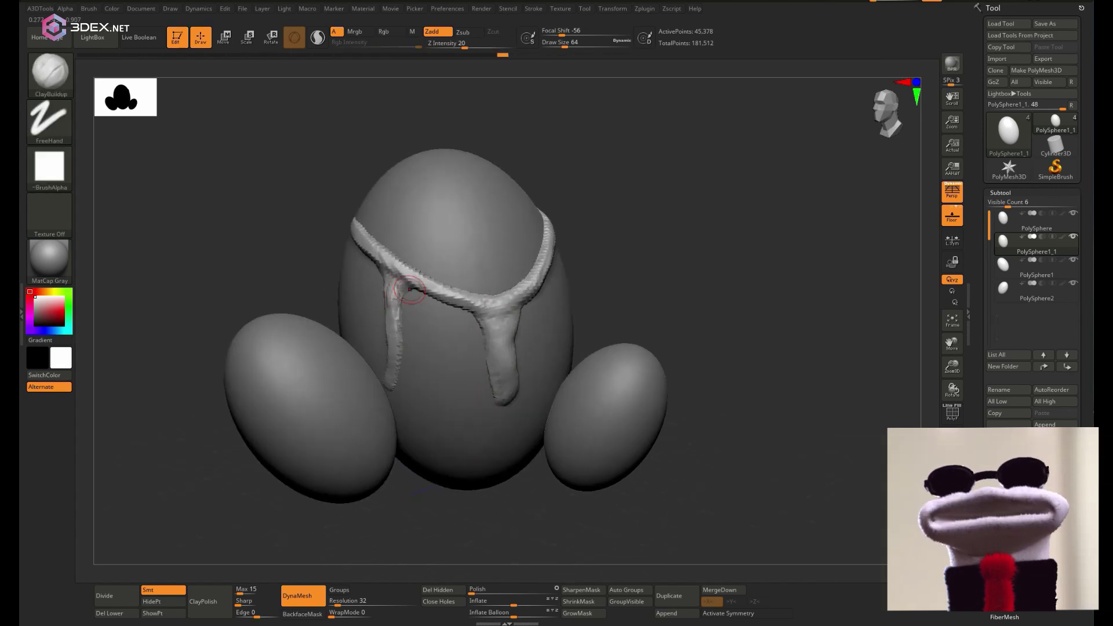
Build raised strands running down the large egg's front and diagonally around its side from the upper band
left_click_drag(393, 297, 395, 348)
mouse_move(522, 348)
right_mouse_down()
mouse_move(487, 323)
mouse_move(427, 360)
mouse_move(429, 417)
right_mouse_up()
right_click_drag(429, 348, 406, 313)
left_click_drag(464, 353, 350, 279)
mouse_move(350, 279)
right_mouse_down()
mouse_move(477, 318)
mouse_move(481, 371)
right_mouse_up()
left_click_drag(427, 373, 513, 310)
right_click_drag(521, 325, 493, 325)
left_click_drag(463, 351, 549, 219)
right_click_drag(549, 232, 510, 272)
left_click_drag(482, 313, 483, 380)
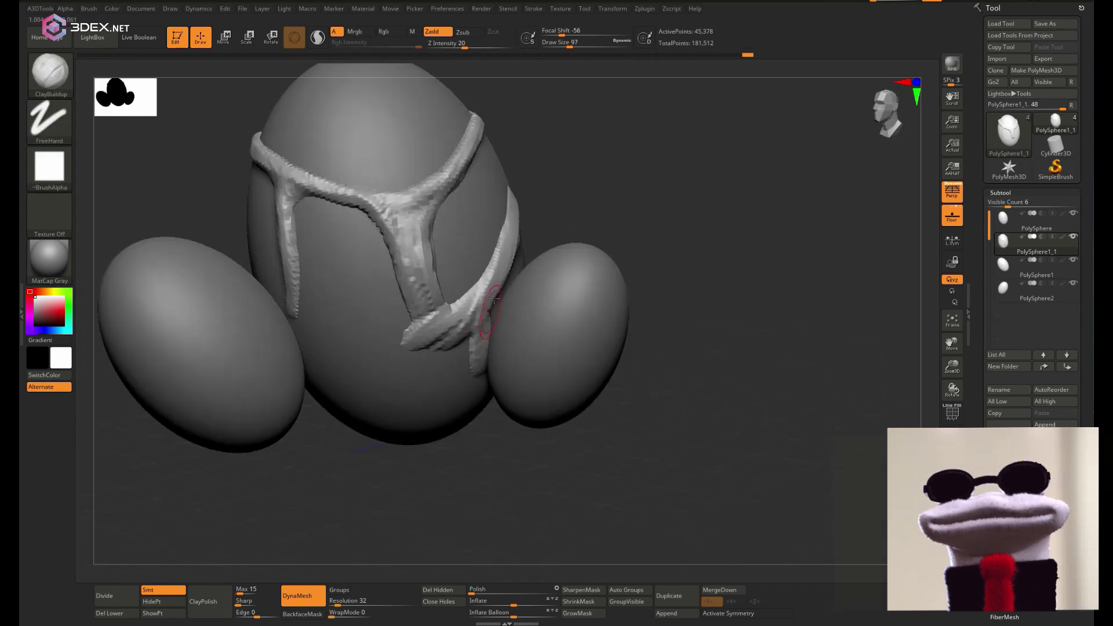
Extend and thicken the strands on the large egg's lower front so that they join into a closed web
right_click_drag(483, 380, 493, 284)
left_click_drag(490, 305, 532, 250)
right_click_drag(533, 255, 510, 272)
left_click_drag(327, 238, 335, 298)
right_click_drag(335, 298, 325, 290)
left_click_drag(328, 249, 348, 328)
right_click_drag(406, 411, 393, 389)
Enlarge the brush to 140 and build up clay below the crossing strands at the large egg's lower front
key("space")
left_click_drag(447, 326, 452, 341)
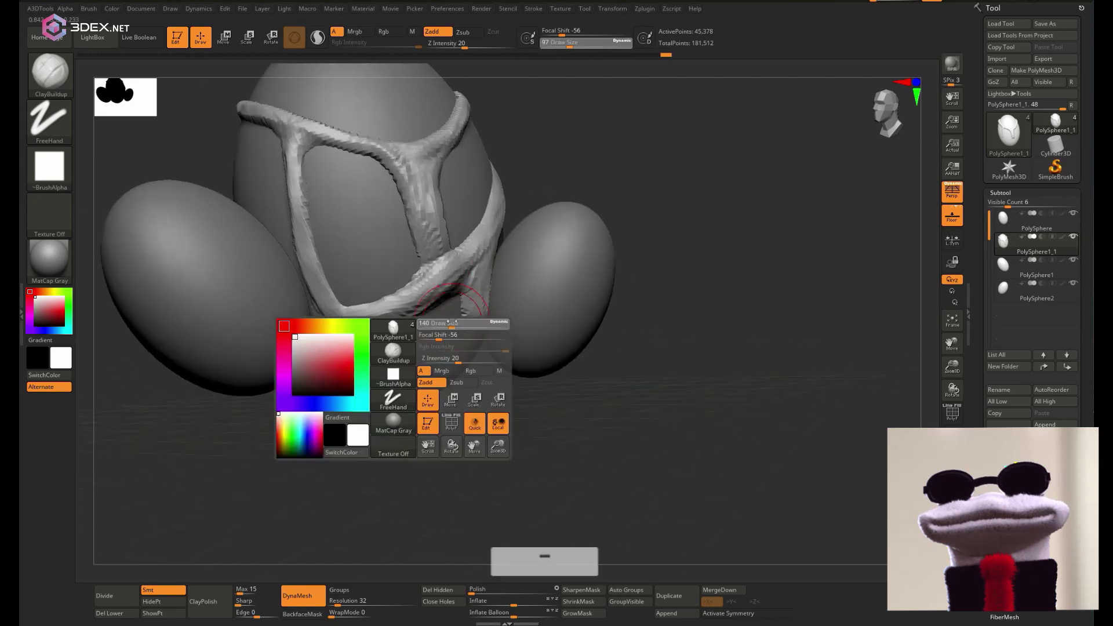
left_click_drag(356, 356, 405, 371)
mouse_move(441, 441)
right_mouse_down()
mouse_move(429, 406)
mouse_move(452, 458)
right_mouse_up()
key("ctrl+z")
left_click_drag(360, 394, 429, 406)
right_click_drag(429, 464, 426, 481)
Set the DynaMesh resolution to 136 and remesh the strand mesh around the large egg
left_click(347, 603)
left_click_drag(413, 491, 458, 521, "ctrl")
mouse_move(458, 510)
right_mouse_down()
mouse_move(417, 487)
mouse_move(452, 464)
right_mouse_up()
Set the brush size to 87 and thicken the upper band as it wraps around the large egg
key("space")
left_click_drag(464, 384, 453, 384)
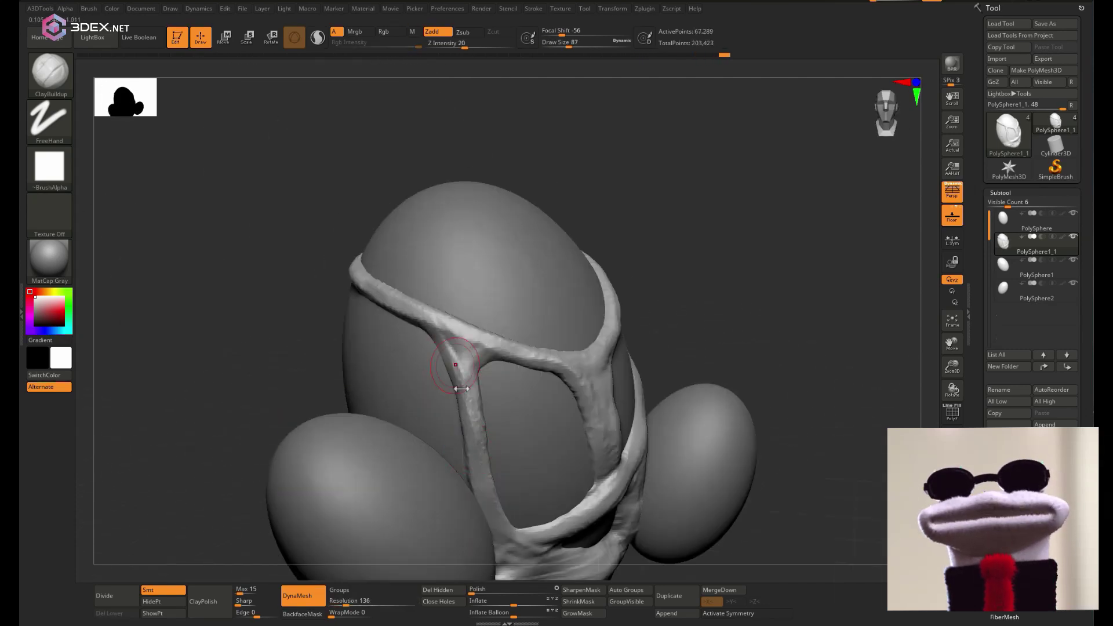
right_click_drag(501, 321, 452, 325)
left_click_drag(452, 325, 499, 335)
right_click_drag(498, 335, 520, 342)
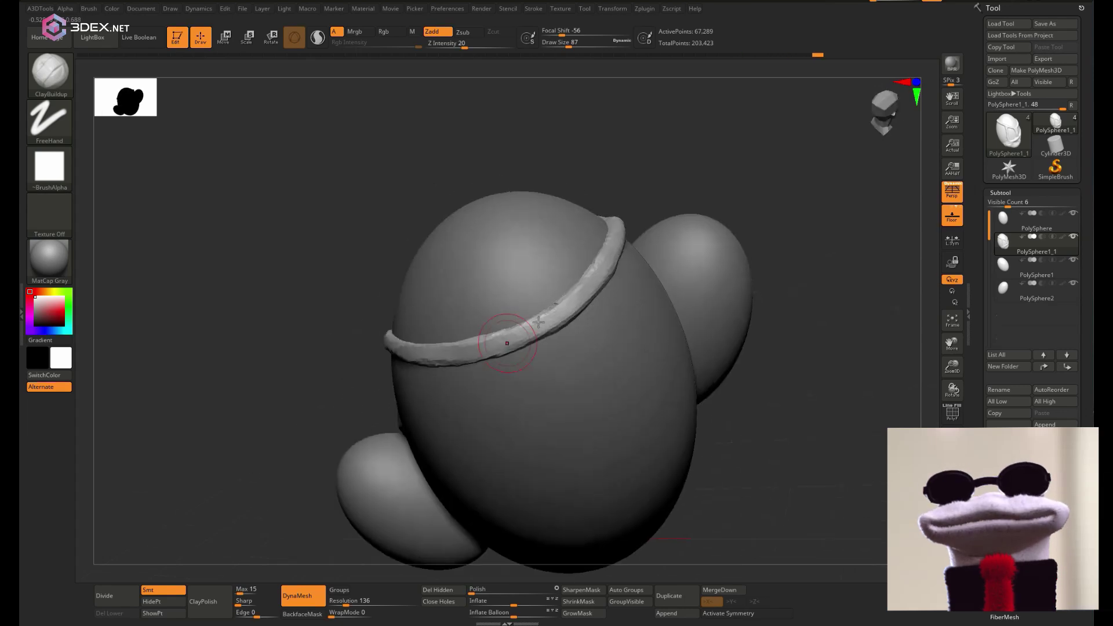
right_click_drag(570, 305, 467, 360)
left_click_drag(427, 390, 511, 330)
mouse_move(510, 331)
right_mouse_down()
mouse_move(556, 324)
mouse_move(453, 322)
right_mouse_up()
left_click_drag(452, 323, 417, 371)
mouse_move(452, 348)
right_mouse_down()
mouse_move(480, 328)
mouse_move(442, 377)
mouse_move(492, 336)
right_mouse_up()
Sculpt strands down the large egg's back and join them with a band around its lower end
right_click_drag(492, 336, 624, 374, "ctrl")
right_click_drag(516, 378, 467, 333)
left_click_drag(478, 349, 525, 446)
right_click_drag(524, 446, 513, 354, "alt")
left_click_drag(513, 305, 462, 387)
right_click_drag(462, 387, 487, 376)
left_click_drag(615, 426, 472, 422)
mouse_move(395, 414)
right_mouse_down()
mouse_move(486, 407)
mouse_move(557, 313)
right_mouse_up()
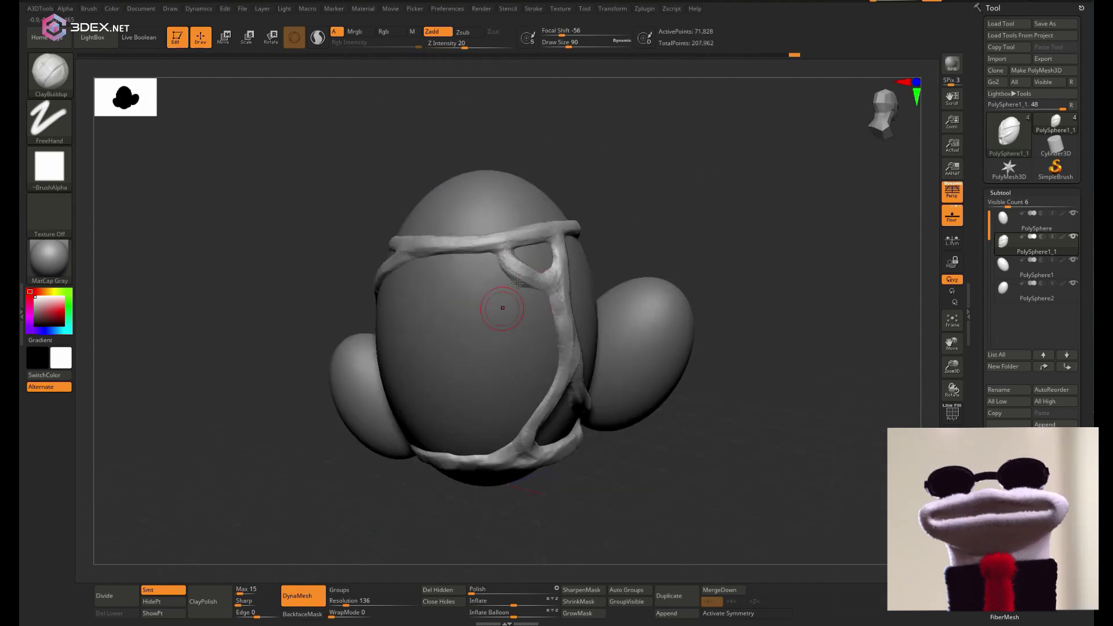
Remesh the large egg's web, smooth its back strands and build up more clay toward the base
right_click_drag(496, 319, 504, 278)
left_click_drag(601, 268, 620, 287, "ctrl")
right_click_drag(608, 281, 533, 261)
left_click_drag(536, 260, 516, 324, "shift")
mouse_move(505, 274)
right_mouse_down()
mouse_move(542, 330)
mouse_move(517, 340)
mouse_move(510, 313)
right_mouse_up()
left_click_drag(500, 407, 443, 302)
mouse_move(470, 355)
right_mouse_down()
mouse_move(517, 257)
mouse_move(524, 411)
mouse_move(487, 492)
right_mouse_up()
mouse_move(487, 492)
right_mouse_down("alt")
mouse_move(405, 346)
mouse_move(427, 326)
mouse_move(437, 371)
mouse_move(403, 489)
right_mouse_up("alt")
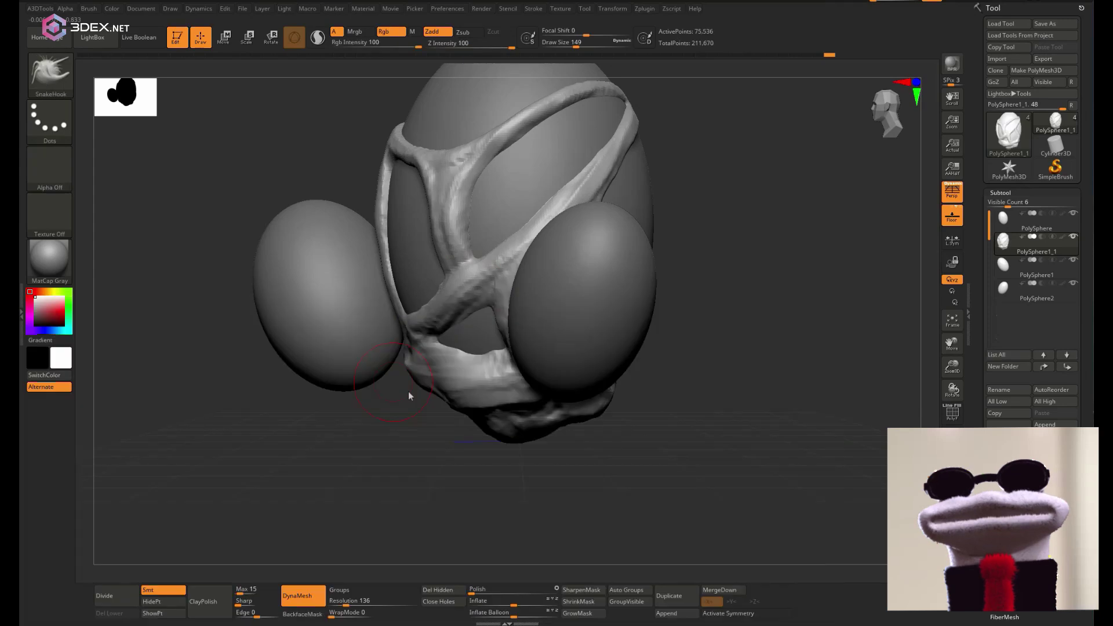
Pull long root-like extensions outward from the bottom of the large egg's web with the SnakeHook brush
mouse_move(410, 393)
right_mouse_down()
mouse_move(435, 385)
mouse_move(491, 400)
mouse_move(601, 374)
right_mouse_up()
left_click_drag(601, 377, 666, 384)
mouse_move(666, 384)
right_mouse_down()
mouse_move(620, 405)
mouse_move(513, 403)
right_mouse_up()
left_click_drag(493, 397, 464, 426)
left_click_drag(406, 342, 360, 346)
mouse_move(360, 346)
right_mouse_down("ctrl")
mouse_move(429, 433)
mouse_move(472, 400)
right_mouse_up("ctrl")
left_click_drag(472, 400, 510, 432)
mouse_move(510, 432)
right_mouse_down()
mouse_move(526, 368)
mouse_move(408, 383)
mouse_move(452, 444)
mouse_move(493, 429)
mouse_move(539, 354)
mouse_move(580, 325)
mouse_move(595, 360)
right_mouse_up()
mouse_move(595, 360)
right_mouse_down("ctrl")
mouse_move(458, 348)
mouse_move(455, 390)
mouse_move(527, 385)
right_mouse_up("ctrl")
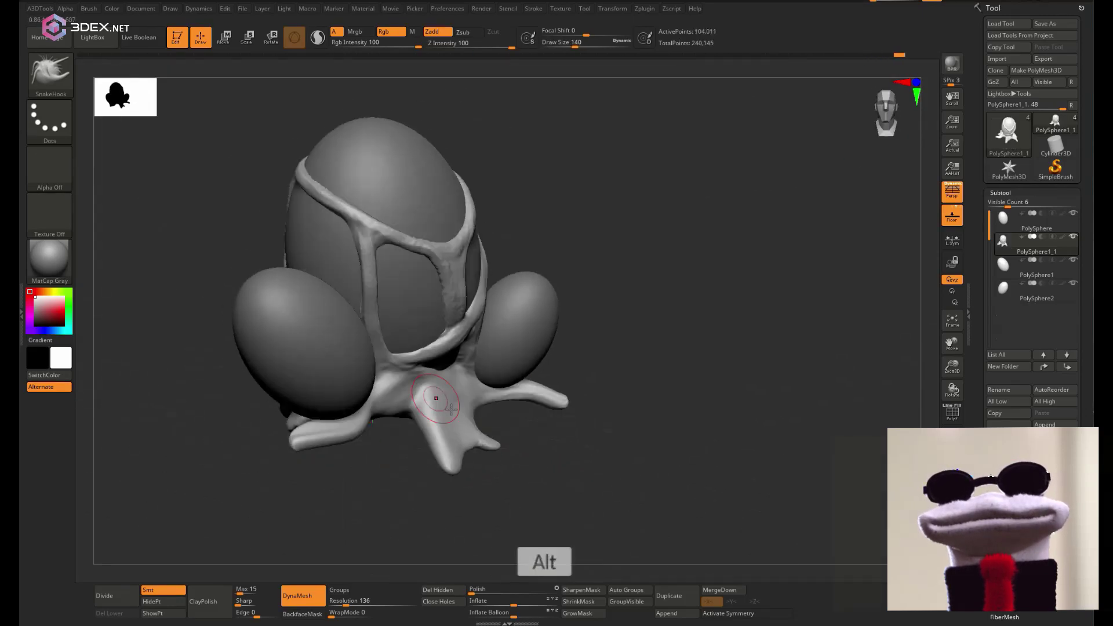
Turn off perspective and set the SnakeHook brush size to 172 for shaping the root base
key("space")
mouse_move(414, 410)
right_mouse_down()
mouse_move(397, 419)
mouse_move(390, 407)
right_mouse_up()
key("p")
key("space")
left_click_drag(389, 408, 394, 408)
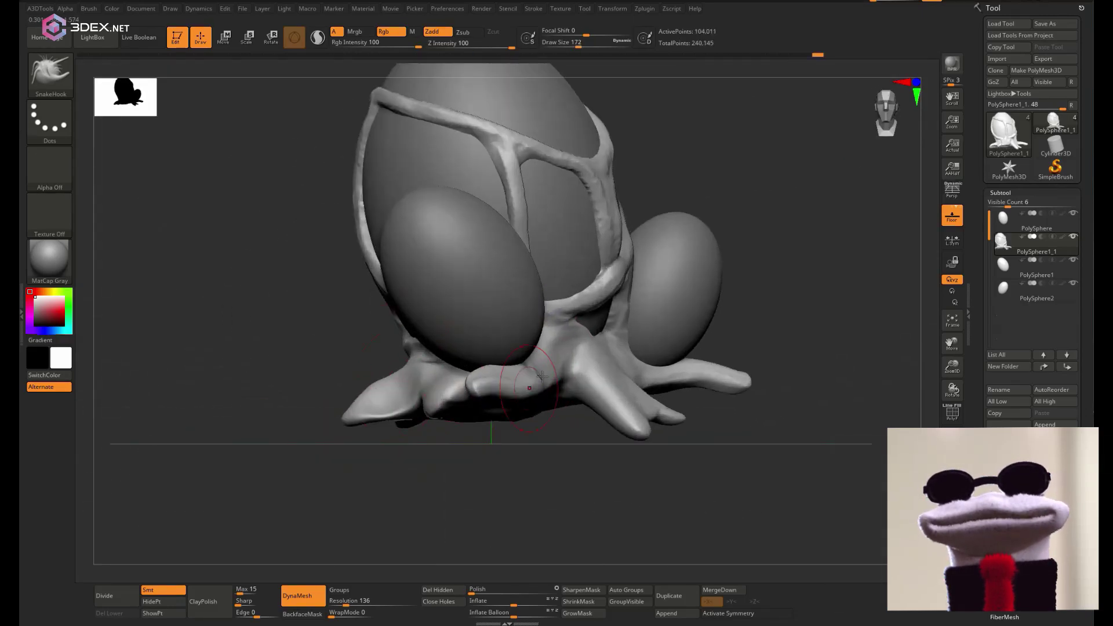
right_click_drag(689, 398, 487, 348)
right_click_drag(487, 348, 481, 314, "ctrl")
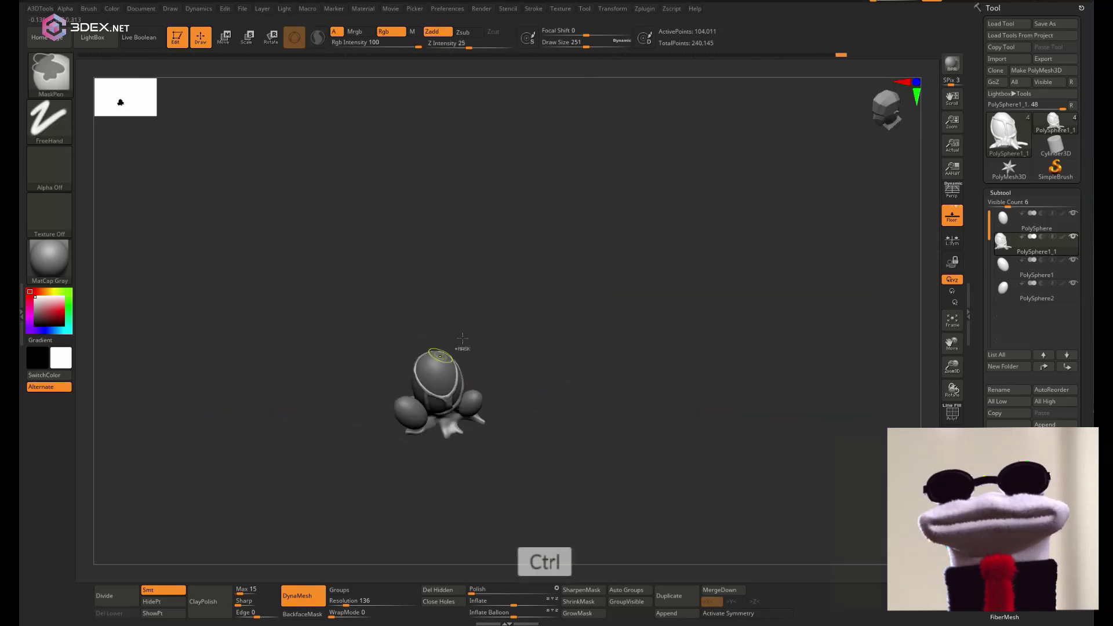
Duplicate the medium egg and start building raised strands down the copy's front with ClayBuildup
mouse_move(404, 363)
right_mouse_down("ctrl")
mouse_move(400, 399)
mouse_move(385, 362)
mouse_move(412, 380)
right_mouse_up("ctrl")
key("q")
key("b")
key("c")
key("b")
key("space")
left_click_drag(411, 380, 404, 380)
left_click_drag(430, 420, 413, 479)
mouse_move(400, 330)
right_mouse_down()
mouse_move(398, 454)
mouse_move(323, 400)
right_mouse_up()
left_click_drag(316, 397, 333, 496)
Set the brush size to 68 and sculpt crossing strands that form a loop on the medium egg's front
key("space")
left_click_drag(324, 449, 312, 449)
right_click_drag(312, 449, 342, 354)
left_click_drag(342, 351, 449, 391)
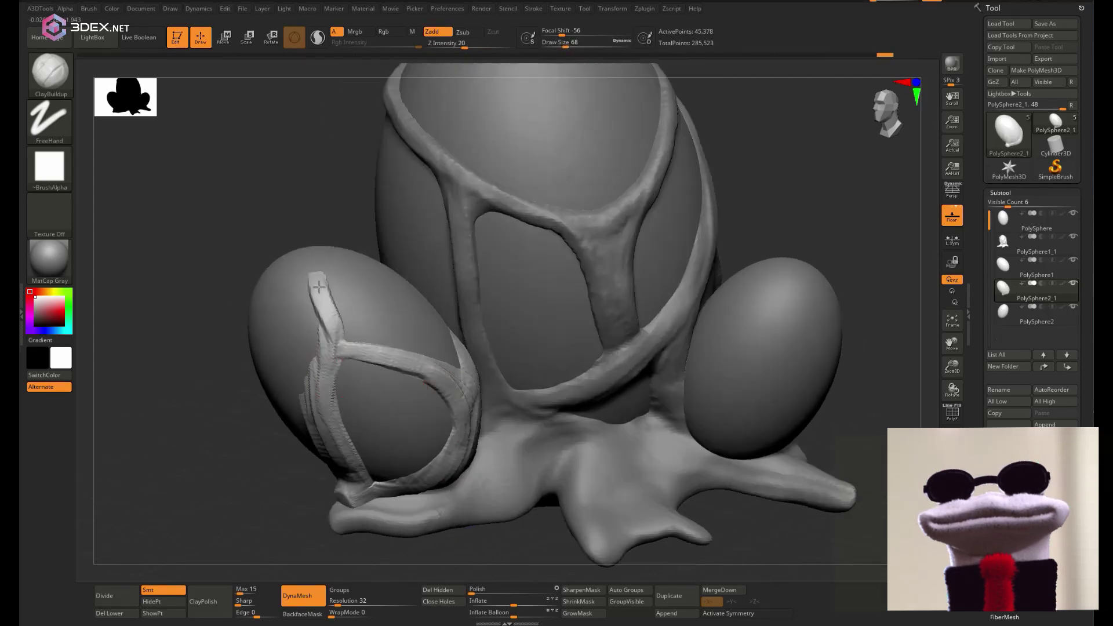
right_click_drag(321, 299, 348, 219)
left_click_drag(460, 335, 473, 307)
Continue the strands around the medium egg's side and back down to the root base
right_click_drag(348, 219, 367, 422)
left_click_drag(368, 422, 318, 377)
mouse_move(350, 387)
right_mouse_down()
mouse_move(390, 319)
mouse_move(405, 383)
mouse_move(431, 346)
right_mouse_up()
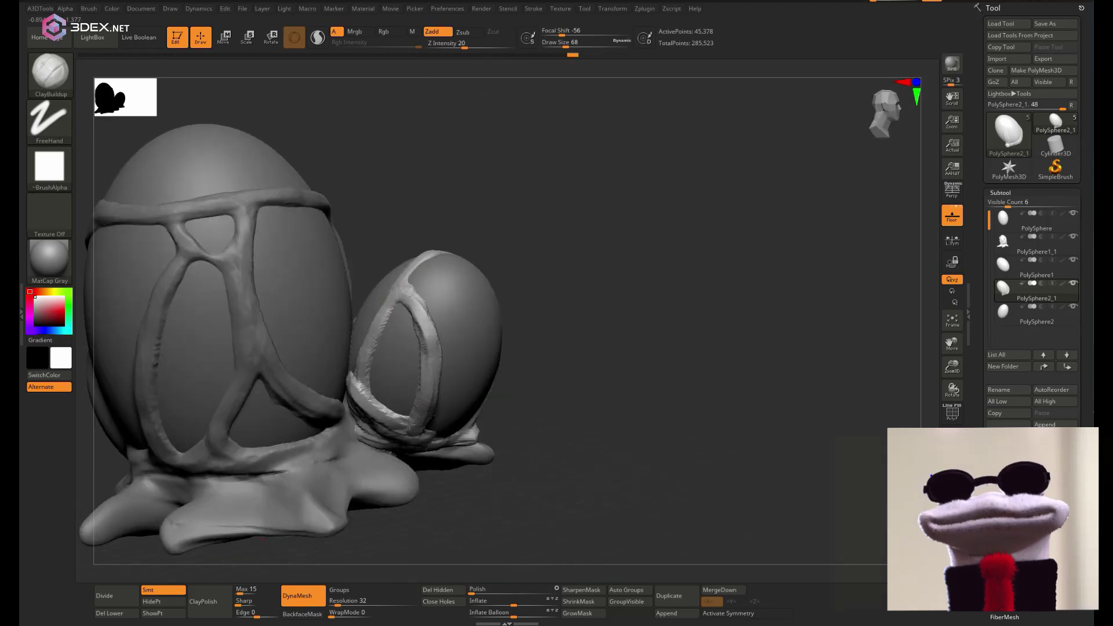
mouse_move(414, 399)
right_mouse_down()
mouse_move(447, 335)
mouse_move(441, 405)
mouse_move(400, 348)
right_mouse_up()
left_click_drag(400, 347, 371, 301)
right_click_drag(370, 301, 480, 452)
left_click_drag(480, 452, 489, 374)
mouse_move(437, 399)
right_mouse_down("alt")
mouse_move(449, 417)
mouse_move(470, 406)
right_mouse_up("alt")
Set the DynaMesh resolution to 128 and remesh the medium egg's strand mesh
left_click_drag(427, 506, 458, 527, "ctrl")
left_click(346, 602)
right_click_drag(441, 406, 498, 348)
Smooth the strands on the large egg's web and on the medium egg
right_click_drag(499, 348, 417, 394, "alt")
left_click(514, 311, "alt")
right_click_drag(417, 395, 412, 341, "ctrl")
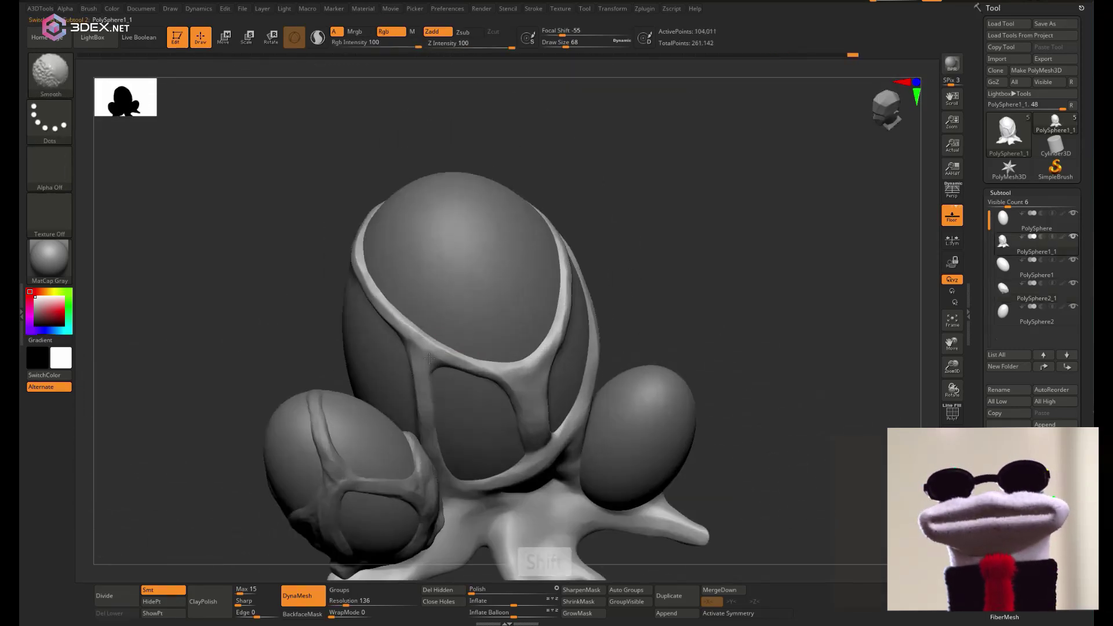
left_click(324, 443, "alt")
left_click_drag(313, 296, 320, 348, "shift")
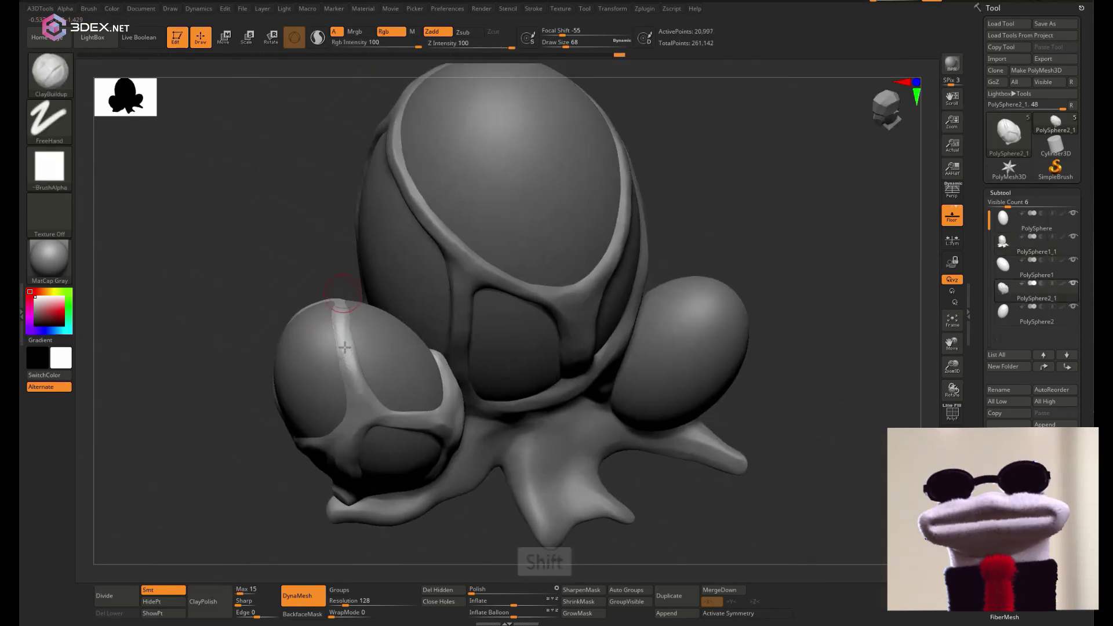
right_click_drag(335, 314, 348, 371)
Duplicate the smallest egg and rotate the copy slightly against the large egg's base
right_click_drag(348, 371, 557, 348, "ctrl")
right_click_drag(556, 348, 506, 298, "alt")
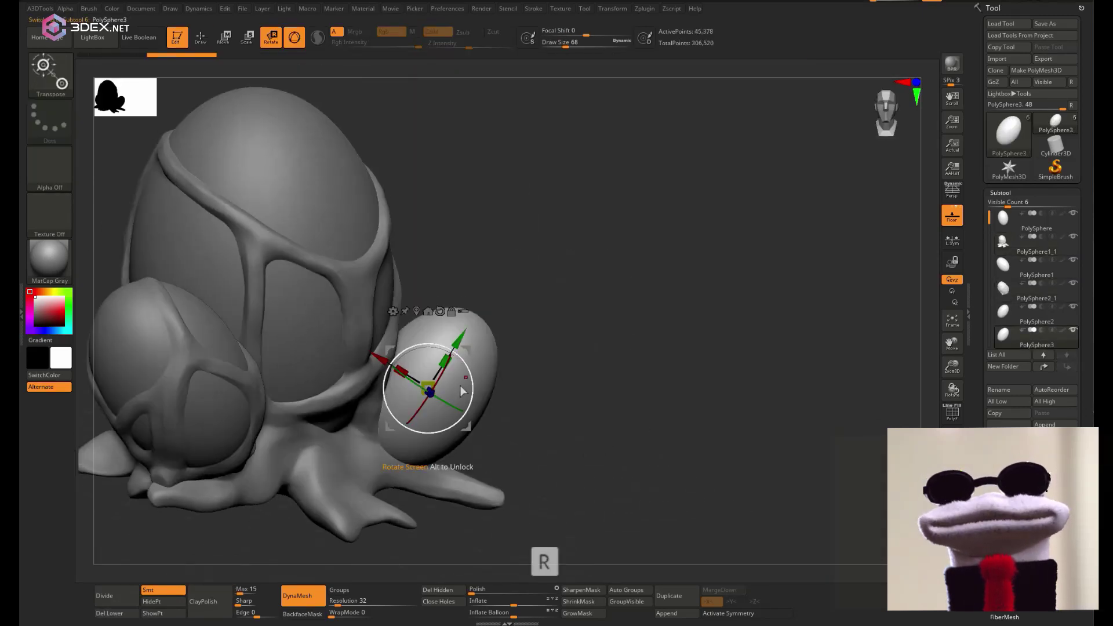
right_click_drag(427, 387, 398, 402, "ctrl")
left_click_drag(398, 402, 407, 397)
key("q")
Build upright strands rising from the base over the smallest egg's front with ClayBuildup
right_click_drag(407, 396, 460, 384)
right_click_drag(460, 384, 527, 303, "alt")
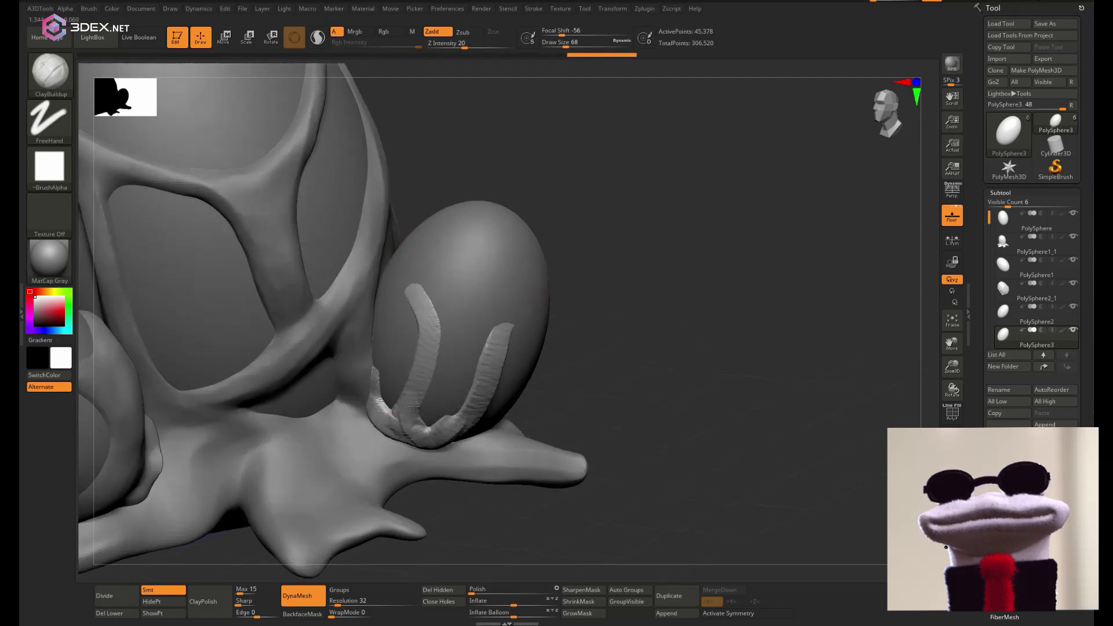
left_click_drag(429, 318, 503, 332)
right_click_drag(503, 331, 411, 319, "alt")
left_click_drag(452, 331, 516, 315)
mouse_move(516, 315)
right_mouse_down()
mouse_move(406, 324)
mouse_move(377, 290)
right_mouse_up()
right_click_drag(337, 479, 278, 464)
Wrap raised bands around the smallest egg's upper and lower sides and connect them with a vertical strand
right_click_drag(498, 313, 371, 307)
mouse_move(493, 304)
left_mouse_down()
mouse_move(452, 325)
mouse_move(374, 307)
left_mouse_up()
right_click_drag(373, 308, 325, 348)
left_click_drag(388, 348, 429, 316)
right_click_drag(429, 316, 497, 477)
left_click_drag(498, 477, 507, 403)
right_click_drag(506, 403, 463, 400)
left_click_drag(485, 434, 466, 273)
right_click_drag(466, 273, 347, 290)
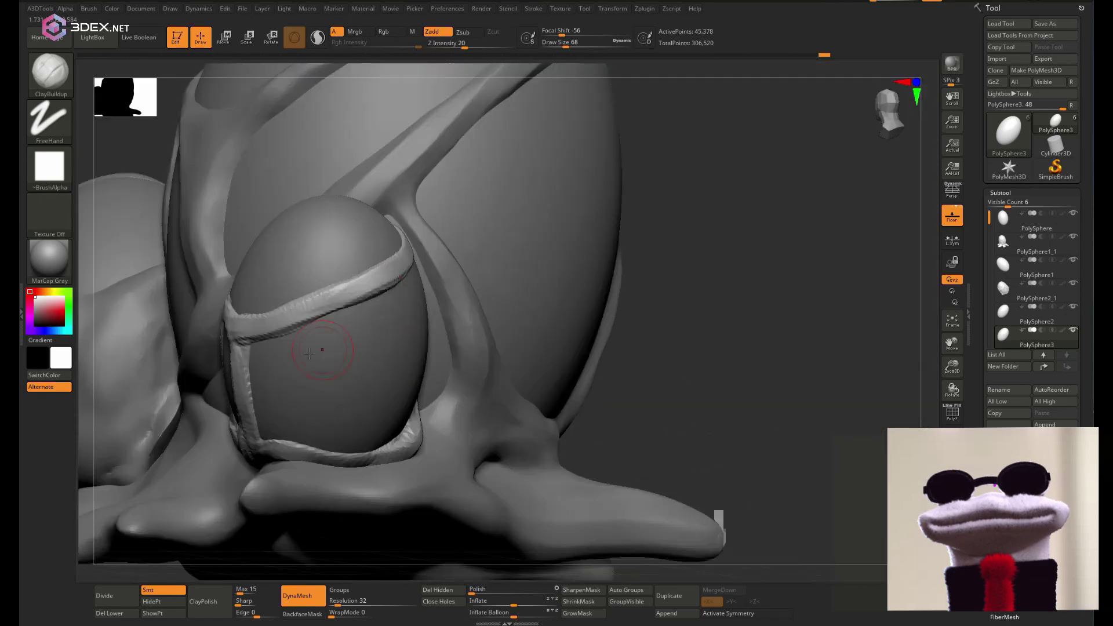
Build connecting strands across the smallest egg's lower front and side with ClayBuildup and remesh its web with DynaMesh
left_click_drag(339, 410, 384, 451)
mouse_move(348, 389)
right_mouse_down()
mouse_move(349, 355)
mouse_move(406, 348)
right_mouse_up()
mouse_move(353, 296)
left_mouse_down()
mouse_move(443, 336)
mouse_move(359, 296)
left_mouse_up()
mouse_move(360, 295)
right_mouse_down()
mouse_move(385, 293)
mouse_move(347, 276)
mouse_move(221, 397)
right_mouse_up()
left_click_drag(220, 398, 249, 429, "ctrl")
right_click_drag(249, 429, 390, 365)
left_click_drag(410, 331, 398, 405)
right_click_drag(398, 406, 405, 400)
mouse_move(406, 400)
left_mouse_down()
mouse_move(419, 334)
mouse_move(410, 370)
left_mouse_up()
mouse_move(410, 371)
right_mouse_down("alt")
mouse_move(405, 348)
mouse_move(433, 353)
mouse_move(472, 387)
mouse_move(441, 342)
mouse_move(427, 365)
right_mouse_up("alt")
Turn on perspective and pull the root tips of the base outward with the SnakeHook brush
key("p")
right_click(427, 371)
left_click_drag(427, 371, 432, 371)
mouse_move(432, 371)
right_mouse_down()
mouse_move(489, 392)
mouse_move(464, 376)
mouse_move(454, 412)
right_mouse_up()
key("space")
left_click_drag(454, 412, 459, 413)
mouse_move(459, 412)
right_mouse_down()
mouse_move(454, 454)
mouse_move(487, 502)
right_mouse_up()
left_click(488, 502, "alt")
left_click_drag(487, 502, 456, 426)
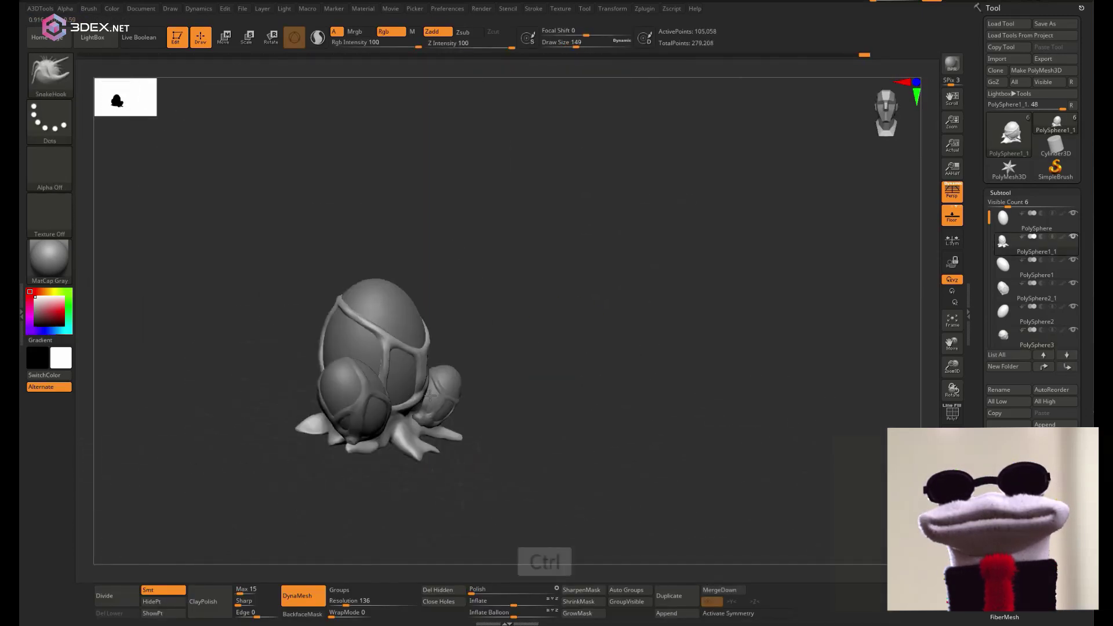
right_click_drag(350, 404, 399, 404, "ctrl")
key("space")
left_click_drag(400, 404, 391, 404)
mouse_move(392, 404)
right_mouse_down()
mouse_move(414, 426)
mouse_move(409, 417)
mouse_move(355, 507)
mouse_move(446, 464)
mouse_move(468, 402)
right_mouse_up()
Append a Plane3D subtool and fit it beneath the egg cluster as a ground surface
left_click_drag(550, 407, 423, 383, "alt")
left_click(1043, 424)
left_click(733, 445)
right_click_drag(550, 281, 523, 328, "ctrl")
left_click_drag(502, 330, 585, 380)
right_click_drag(559, 346, 542, 400, "ctrl")
key("q")
Build up ridges on the front of the root base and where the roots meet the eggs with ClayBuildup
left_click(510, 429, "alt")
mouse_move(516, 347)
right_mouse_down("ctrl")
mouse_move(534, 385)
mouse_move(458, 359)
mouse_move(526, 394)
mouse_move(427, 492)
mouse_move(502, 443)
mouse_move(492, 400)
mouse_move(455, 372)
mouse_move(397, 412)
right_mouse_up("ctrl")
left_click_drag(397, 412, 406, 432)
mouse_move(406, 432)
right_mouse_down("alt")
mouse_move(414, 426)
mouse_move(302, 458)
right_mouse_up("alt")
left_click_drag(284, 467, 251, 504)
mouse_move(251, 504)
right_mouse_down()
mouse_move(405, 408)
mouse_move(458, 406)
right_mouse_up()
left_click_drag(457, 406, 473, 420)
mouse_move(472, 421)
right_mouse_down()
mouse_move(325, 400)
mouse_move(392, 410)
mouse_move(361, 371)
mouse_move(366, 390)
right_mouse_up()
mouse_move(365, 390)
right_mouse_down()
mouse_move(400, 388)
mouse_move(328, 442)
mouse_move(406, 461)
mouse_move(434, 481)
right_mouse_up()
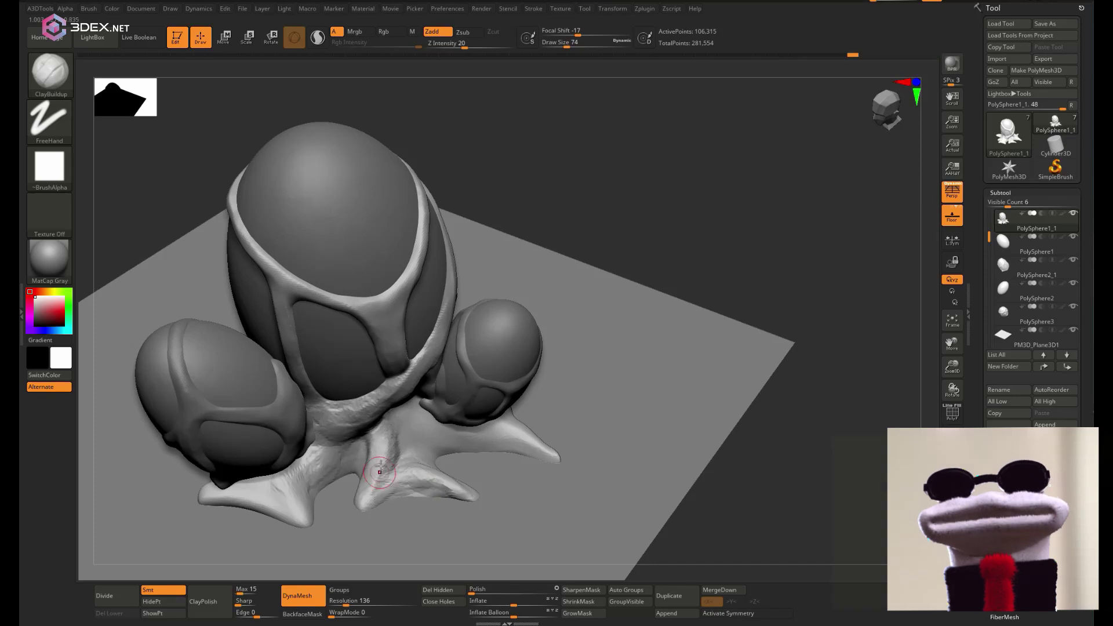
Continue the raised root ridges around the side and back of the base below the large egg
mouse_move(496, 437)
right_mouse_down("alt")
mouse_move(464, 420)
mouse_move(505, 399)
mouse_move(545, 406)
mouse_move(440, 388)
right_mouse_up("alt")
mouse_move(367, 457)
right_mouse_down()
mouse_move(396, 471)
mouse_move(313, 435)
mouse_move(380, 461)
right_mouse_up()
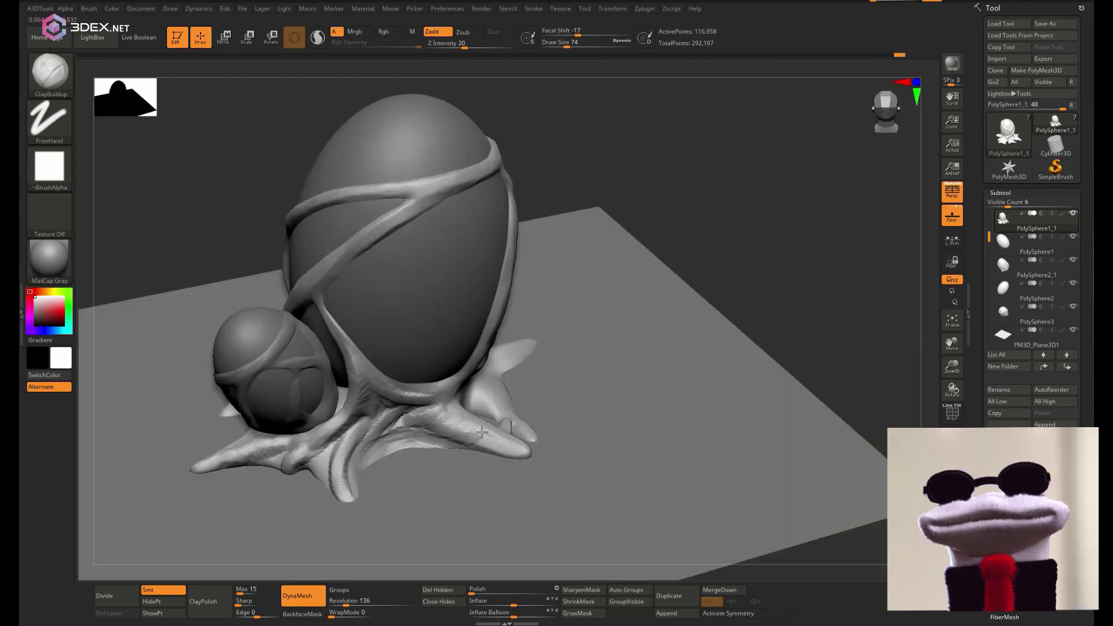
mouse_move(507, 442)
right_mouse_down()
mouse_move(457, 409)
mouse_move(432, 440)
right_mouse_up()
mouse_move(457, 360)
right_mouse_down("ctrl")
mouse_move(437, 451)
mouse_move(416, 348)
mouse_move(408, 417)
right_mouse_up("ctrl")
left_click_drag(371, 428, 355, 459)
left_click_drag(510, 400, 475, 380)
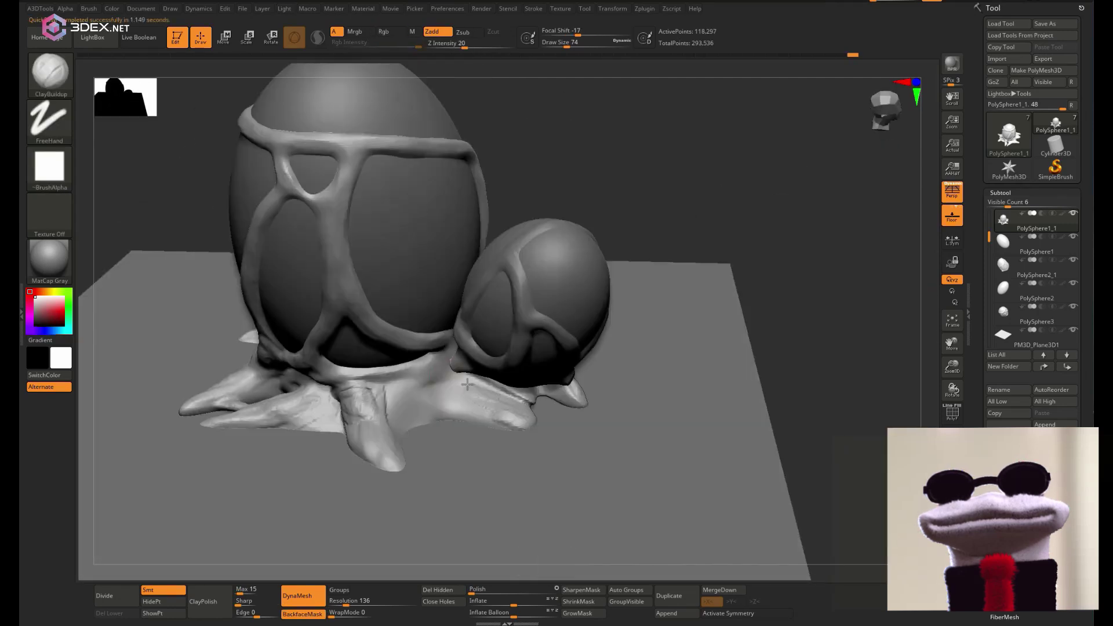
Switch to the TrimDynamic brush and change the material to StartupMaterial
mouse_move(389, 451)
right_mouse_down()
mouse_move(534, 398)
mouse_move(434, 375)
mouse_move(458, 394)
mouse_move(427, 377)
mouse_move(449, 320)
mouse_move(447, 353)
mouse_move(406, 334)
mouse_move(580, 295)
mouse_move(440, 284)
mouse_move(635, 382)
right_mouse_up()
left_click(406, 335, "alt")
key("b")
key("t")
key("d")
left_click(30, 248)
left_click(424, 279, "alt")
left_click(432, 290, "alt")
Pull the strands and roots behind the large egg into shape with SnakeHook and thicken their junctions with ClayBuildup
key("b")
mouse_move(467, 334)
right_mouse_down()
mouse_move(449, 406)
mouse_move(377, 359)
mouse_move(487, 354)
mouse_move(405, 405)
mouse_move(497, 335)
mouse_move(455, 296)
mouse_move(493, 348)
mouse_move(475, 359)
mouse_move(493, 290)
mouse_move(482, 313)
right_mouse_up()
key("s")
key("h")
key("b")
key("c")
key("b")
left_click_drag(482, 313, 472, 339)
right_click_drag(472, 339, 522, 324)
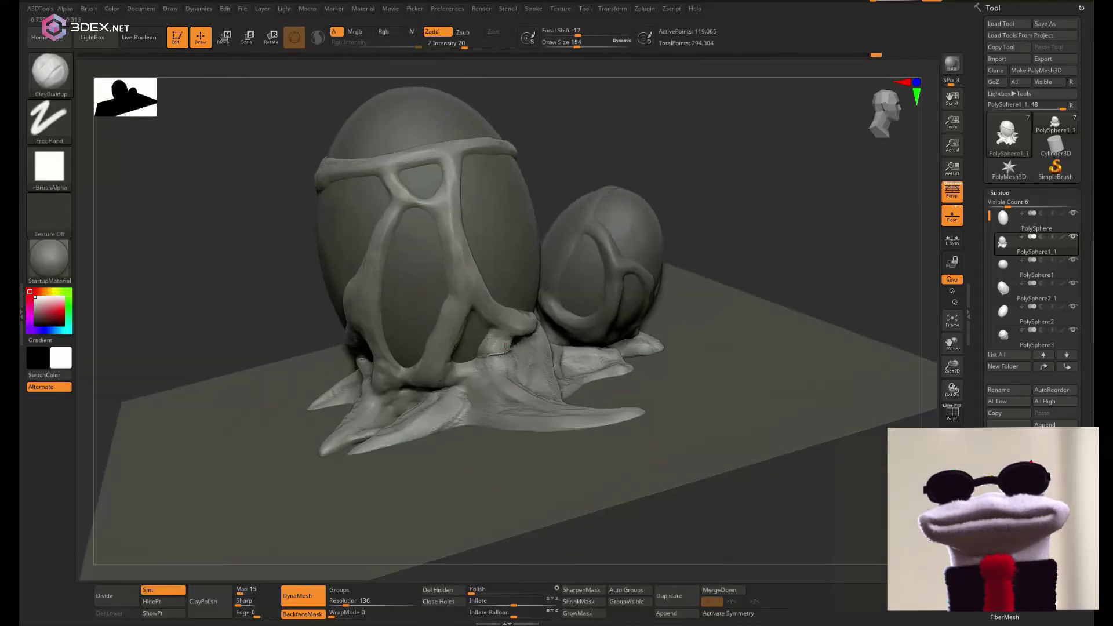
Remesh the root base with DynaMesh, then refine and smooth the roots
left_click_drag(683, 182, 716, 212, "ctrl")
mouse_move(521, 325)
right_mouse_down()
mouse_move(470, 313)
mouse_move(436, 329)
mouse_move(481, 348)
mouse_move(509, 294)
mouse_move(468, 361)
mouse_move(464, 406)
right_mouse_up()
left_click_drag(362, 377, 374, 383)
mouse_move(374, 383)
right_mouse_down()
mouse_move(482, 342)
mouse_move(505, 371)
right_mouse_up()
left_click_drag(504, 371, 514, 378, "shift")
Reorder the subtools and merge the egg webs with the root base into one subtool
right_click_drag(514, 377, 724, 492)
left_click(451, 392, "alt")
left_click(1036, 244)
left_click(1013, 320)
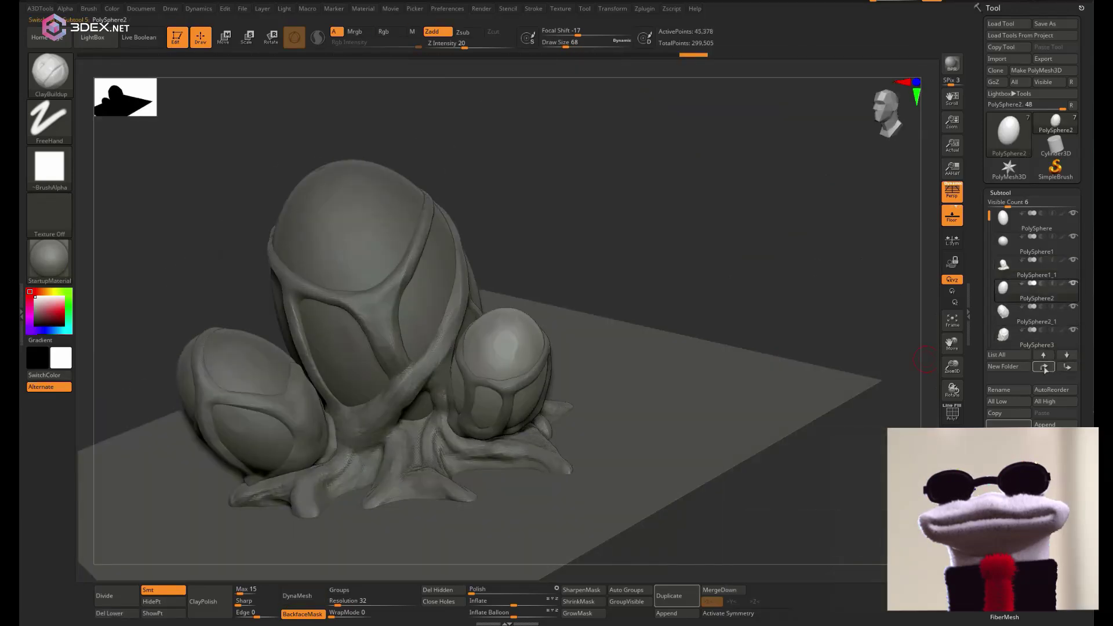
right_click_drag(388, 400, 535, 316, "ctrl")
mouse_move(535, 317)
right_mouse_down("ctrl")
mouse_move(423, 263)
mouse_move(638, 325)
mouse_move(455, 429)
mouse_move(481, 446)
mouse_move(587, 375)
mouse_move(551, 423)
mouse_move(487, 324)
mouse_move(453, 394)
mouse_move(394, 417)
mouse_move(373, 417)
mouse_move(340, 380)
mouse_move(382, 387)
mouse_move(356, 353)
mouse_move(528, 397)
mouse_move(443, 394)
mouse_move(355, 360)
mouse_move(412, 317)
mouse_move(553, 373)
right_mouse_up("ctrl")
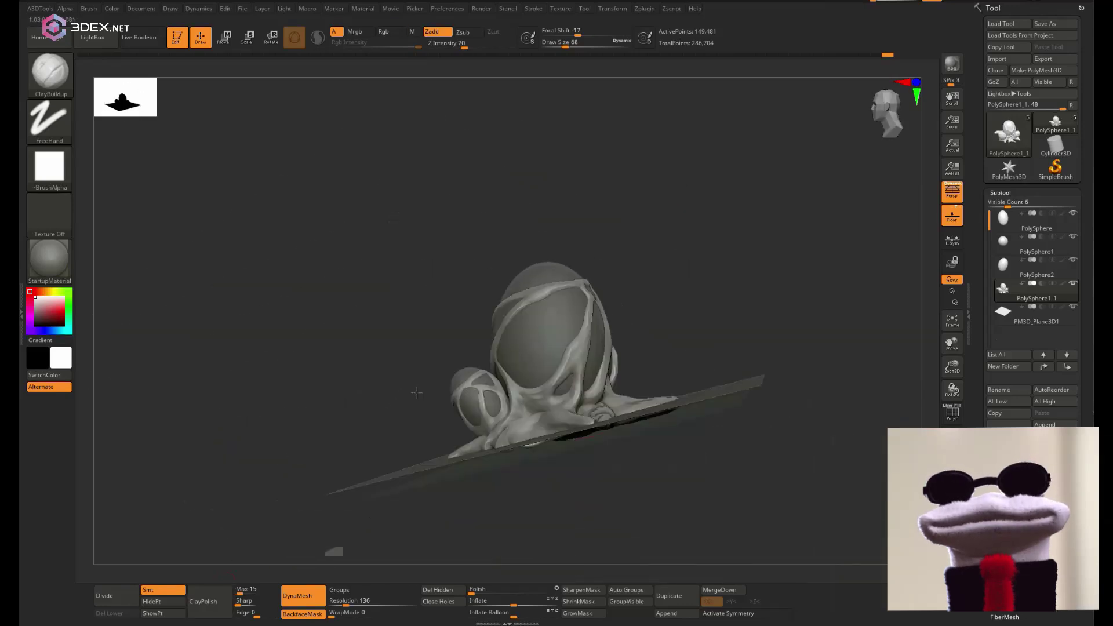
Undo the overly dense remesh and remesh the merged web at DynaMesh resolution 168
key("ctrl+z")
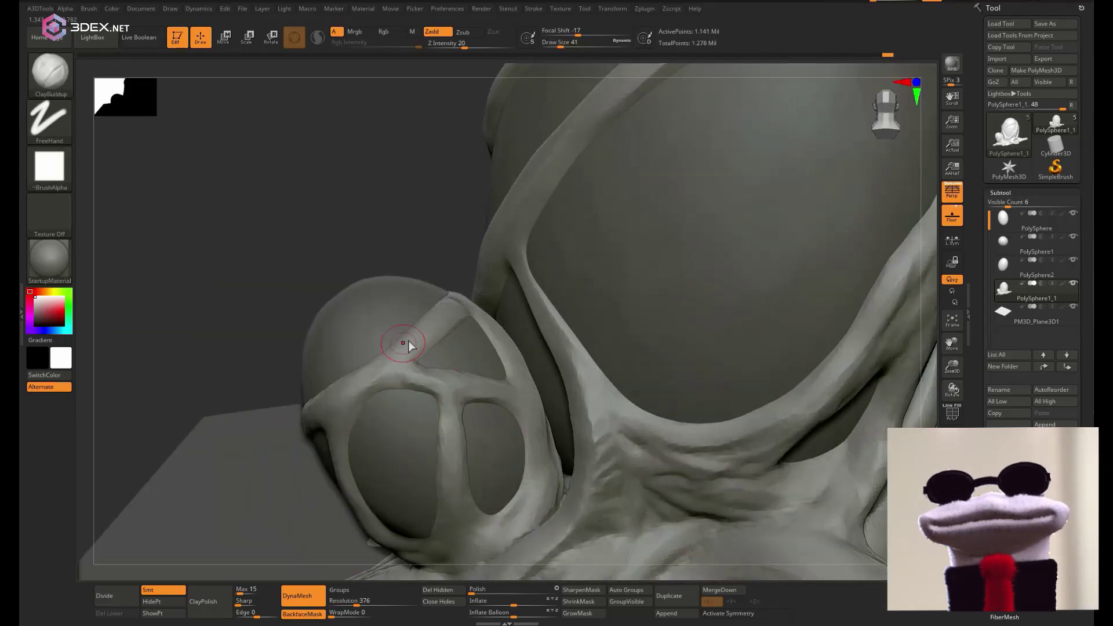
key("ctrl+z")
left_click_drag(345, 605, 348, 605)
right_click_drag(371, 325, 493, 375, "ctrl")
Carve creases along the roots and strands of the merged web with the DamStandard brush
key("b")
key("d")
key("s")
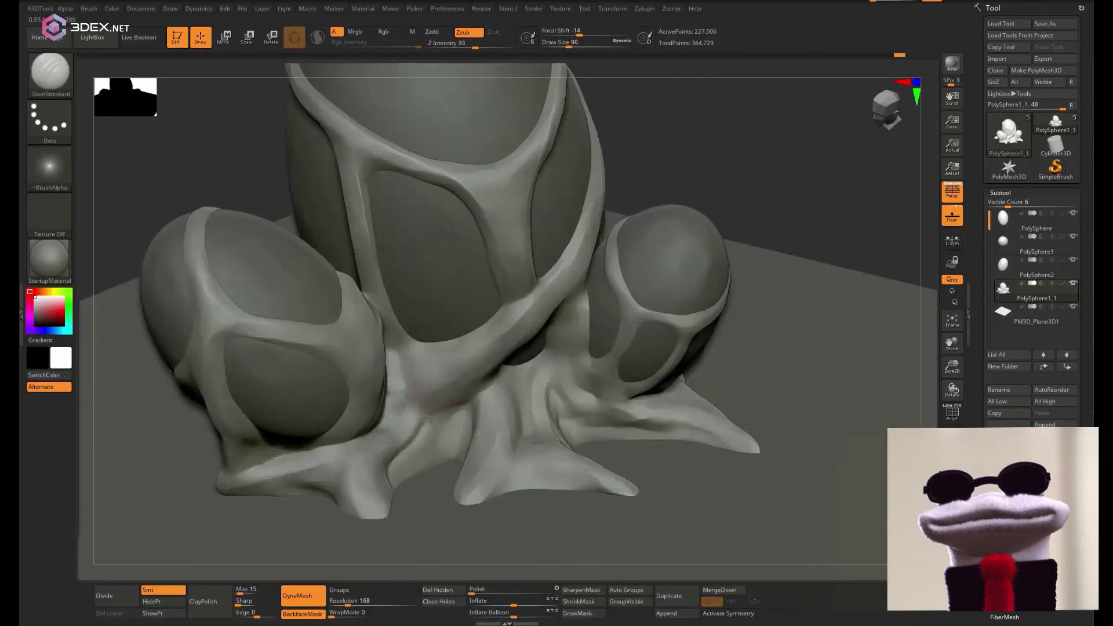
mouse_move(461, 411)
right_mouse_down()
mouse_move(417, 455)
mouse_move(469, 449)
mouse_move(406, 452)
mouse_move(395, 423)
mouse_move(406, 461)
mouse_move(359, 434)
mouse_move(371, 458)
mouse_move(497, 379)
mouse_move(468, 390)
mouse_move(390, 377)
mouse_move(385, 422)
mouse_move(398, 438)
mouse_move(447, 352)
mouse_move(487, 386)
mouse_move(616, 377)
mouse_move(426, 354)
mouse_move(490, 348)
mouse_move(493, 331)
mouse_move(529, 355)
mouse_move(487, 394)
right_mouse_up()
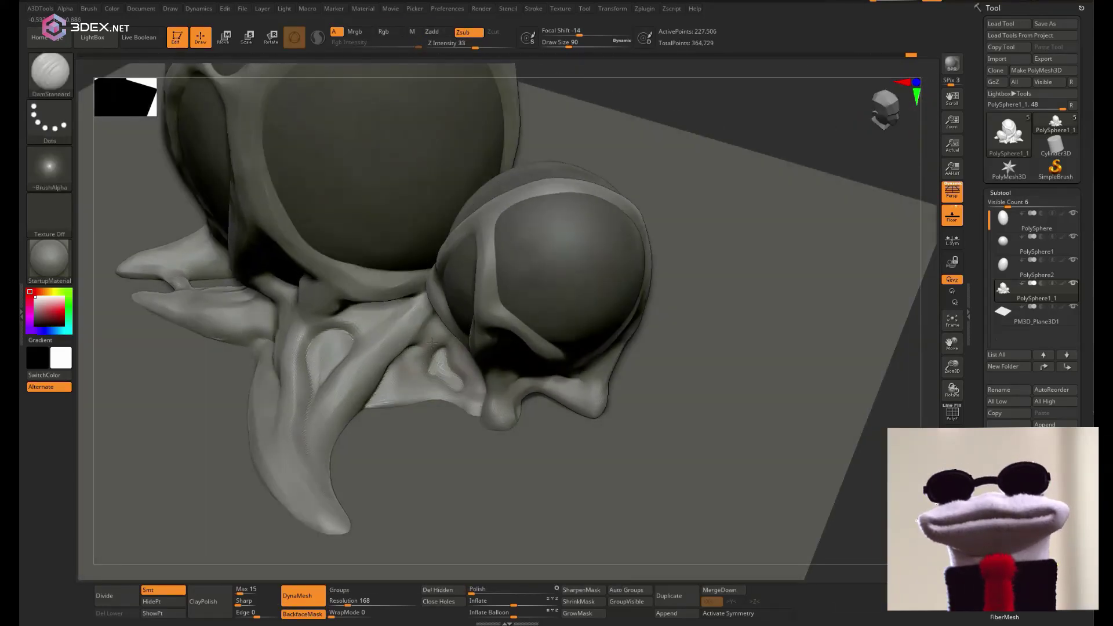
mouse_move(413, 349)
right_mouse_down()
mouse_move(505, 366)
mouse_move(376, 367)
mouse_move(481, 342)
mouse_move(476, 378)
mouse_move(510, 429)
mouse_move(451, 376)
mouse_move(452, 392)
mouse_move(521, 430)
mouse_move(468, 442)
mouse_move(400, 385)
mouse_move(486, 340)
mouse_move(464, 371)
mouse_move(479, 328)
mouse_move(543, 368)
mouse_move(499, 325)
mouse_move(539, 377)
mouse_move(454, 398)
mouse_move(564, 386)
mouse_move(493, 324)
mouse_move(236, 534)
mouse_move(410, 318)
right_mouse_up()
Reshape the merged web's strands and roots with SnakeHook and smooth them
key("b")
key("s")
key("h")
key("space")
right_click_drag(446, 228, 577, 304)
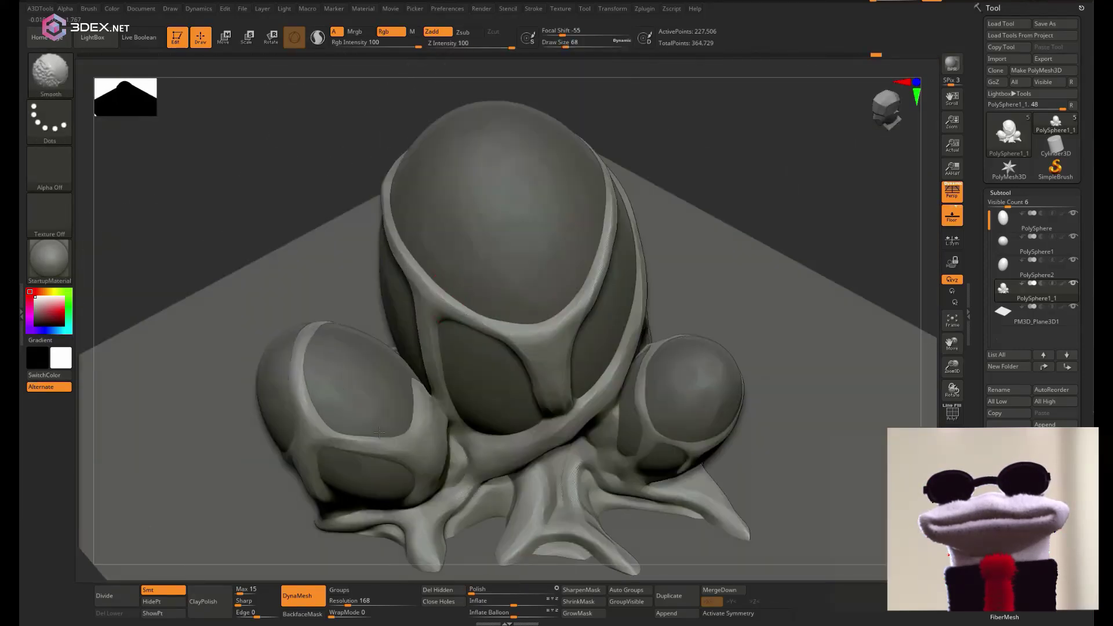
mouse_move(423, 388)
right_mouse_down()
mouse_move(374, 323)
mouse_move(377, 290)
mouse_move(521, 302)
mouse_move(556, 371)
right_mouse_up()
mouse_move(556, 371)
right_mouse_down()
mouse_move(595, 293)
mouse_move(453, 313)
mouse_move(373, 298)
mouse_move(377, 325)
mouse_move(400, 255)
mouse_move(499, 385)
mouse_move(522, 301)
right_mouse_up()
Sharpen the edges of the strands around the eggs with DamStandard
key("b")
key("d")
key("s")
mouse_move(632, 249)
right_mouse_down()
mouse_move(688, 248)
mouse_move(462, 298)
mouse_move(457, 289)
right_mouse_up()
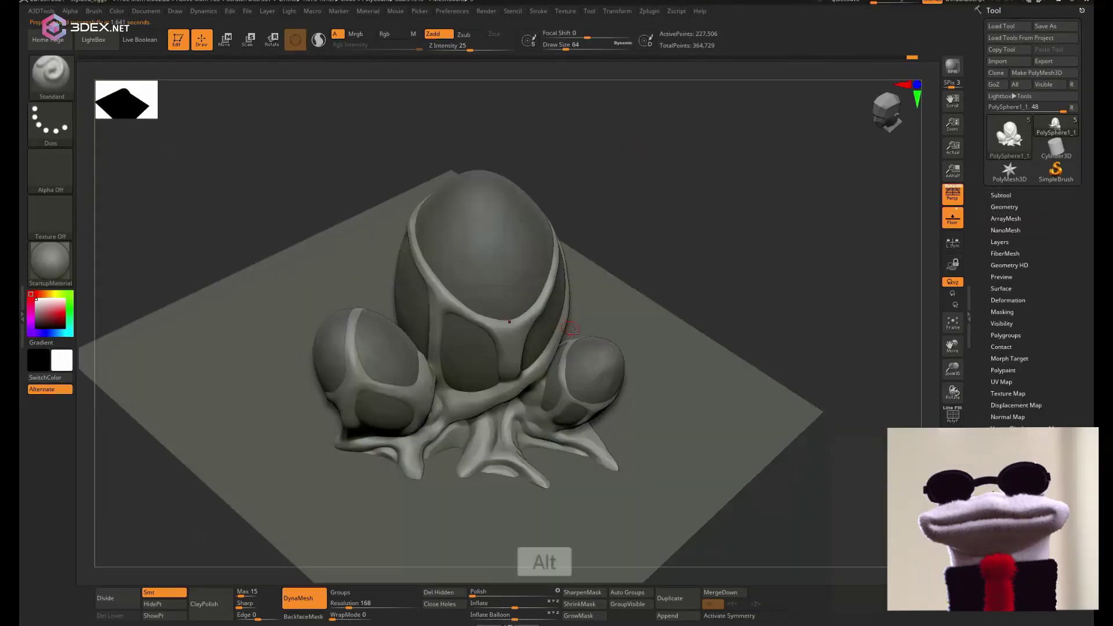
Subdivide the merged web once and smooth its strands and roots
mouse_move(572, 323)
right_mouse_down()
mouse_move(524, 258)
mouse_move(536, 310)
mouse_move(538, 468)
right_mouse_up()
right_click_drag(811, 152, 803, 92, "ctrl")
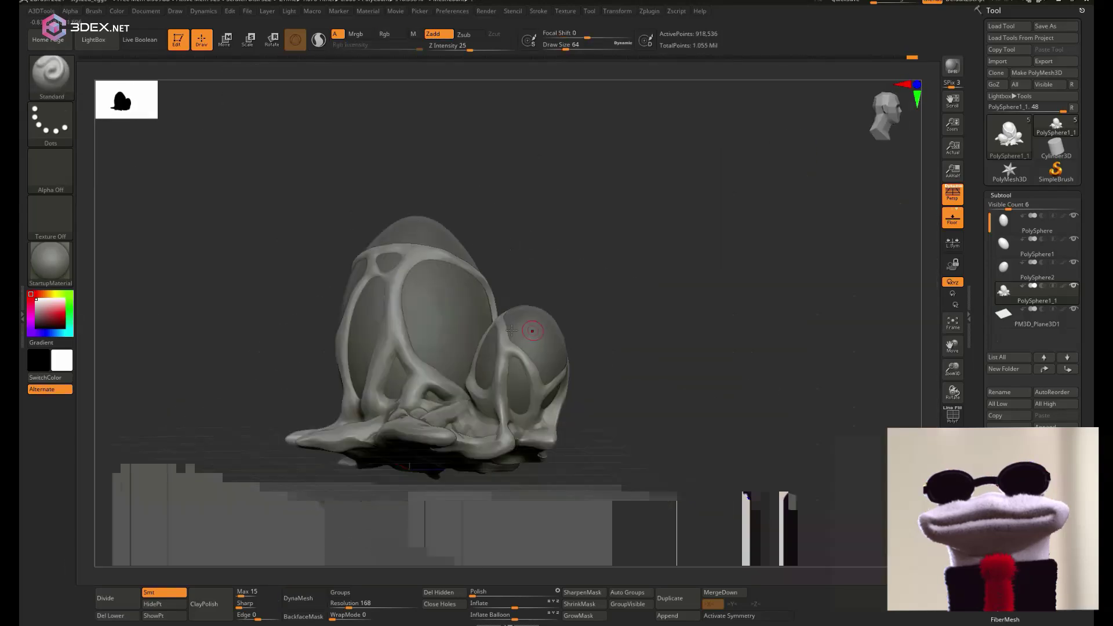
right_click_drag(696, 325, 524, 386)
right_click_drag(667, 359, 440, 377)
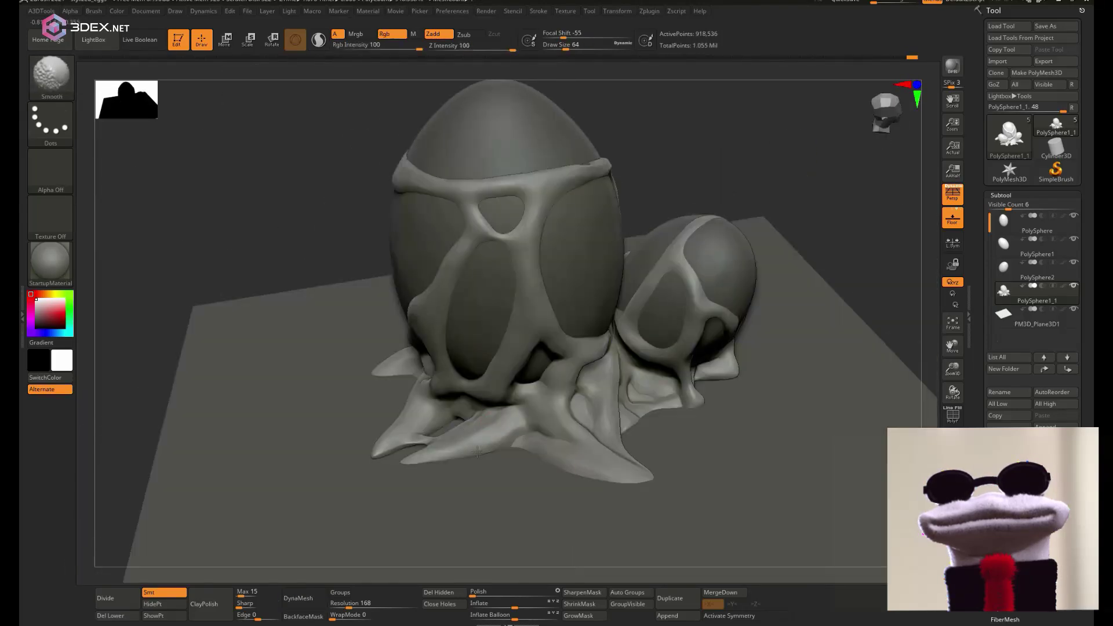
right_click_drag(490, 448, 575, 461)
right_click_drag(617, 198, 609, 122, "ctrl")
right_click_drag(608, 122, 557, 342)
right_click_drag(556, 342, 560, 368, "ctrl")
Duplicate the egg and web subtools in the high folder and move the copies above the folder
left_click(1035, 225)
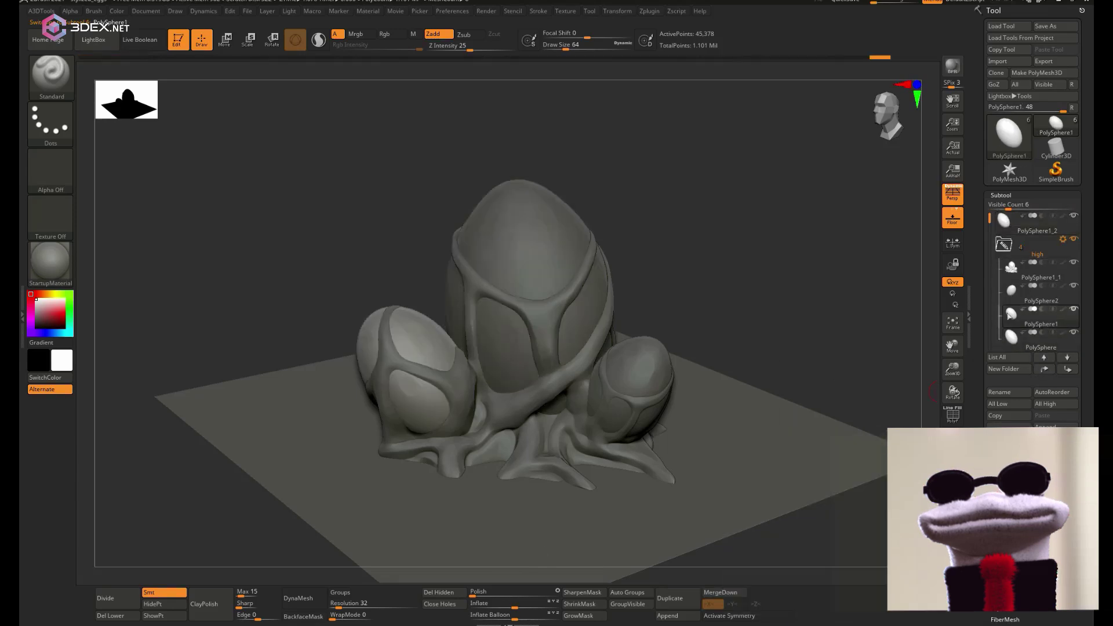
left_click(1032, 317)
left_click(1012, 323)
key("ctrl+shift+d")
left_click_drag(1011, 340, 1007, 219)
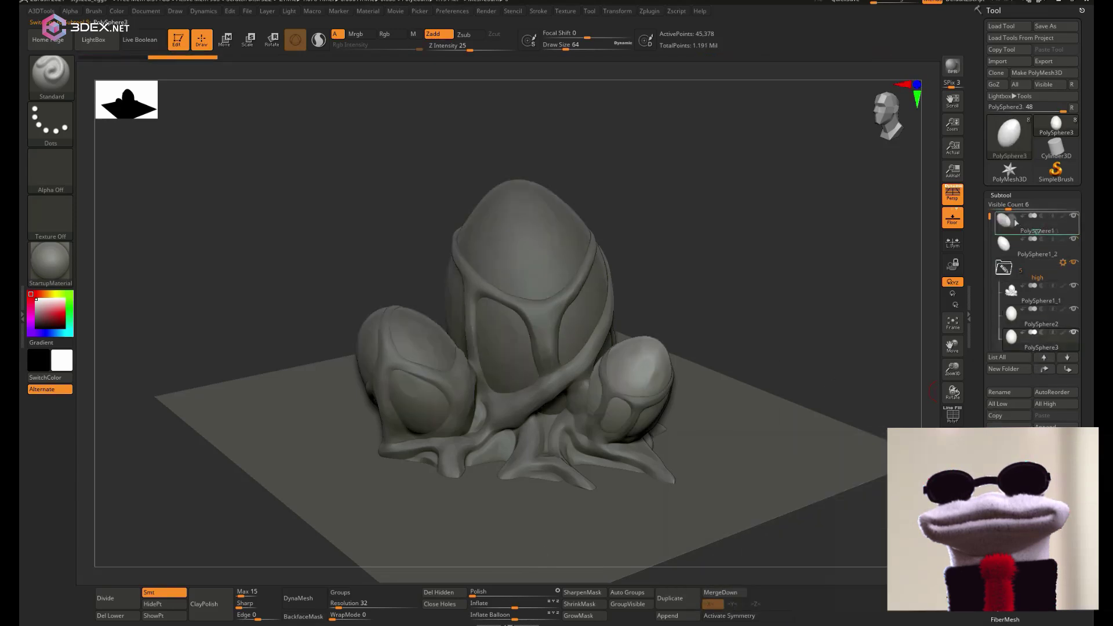
left_click(1008, 321)
key("ctrl+shift+d")
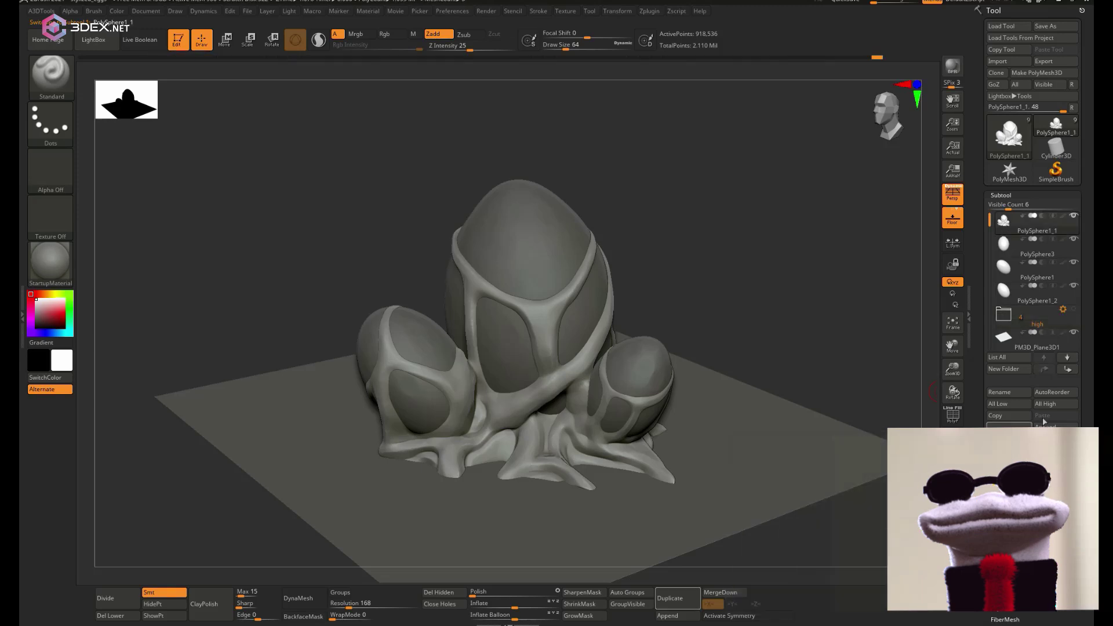
Merge the duplicates into one subtool, hide it and expand the high folder
left_click(1073, 238)
left_click(1073, 216)
left_click(1003, 244)
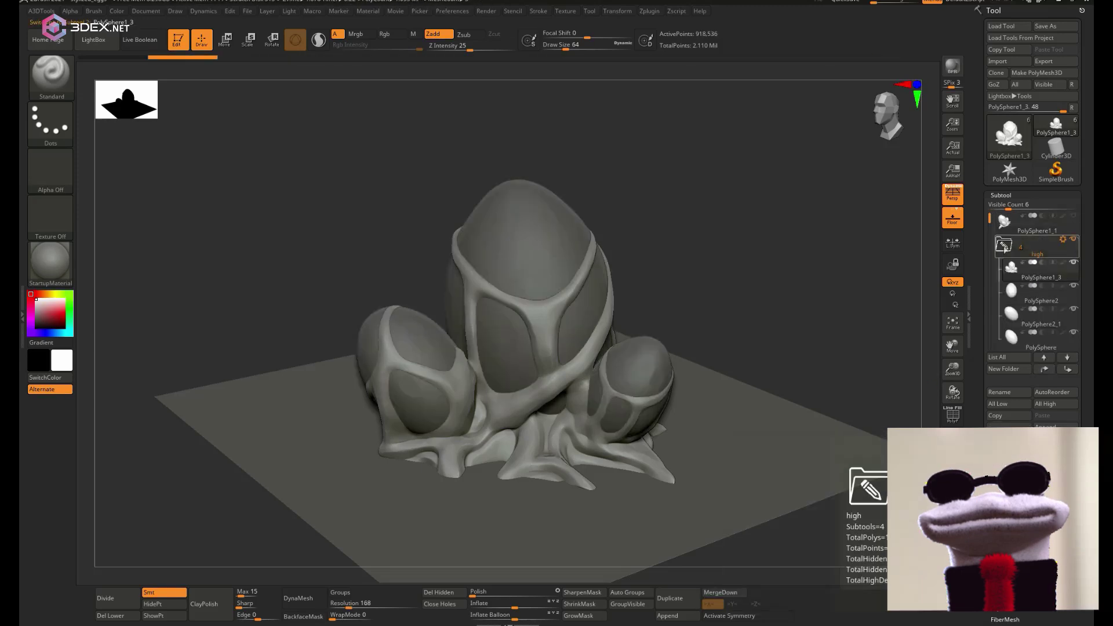
Fill each subtool in the high folder with a random color and reset the ground plane's color to white
left_click(41, 10)
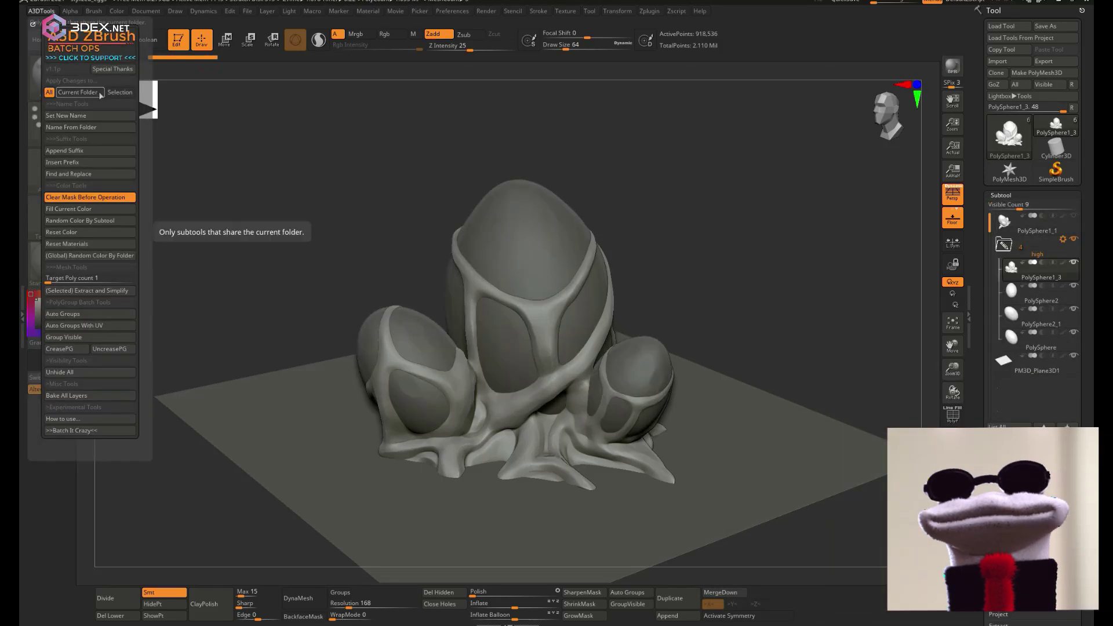
left_click(82, 207)
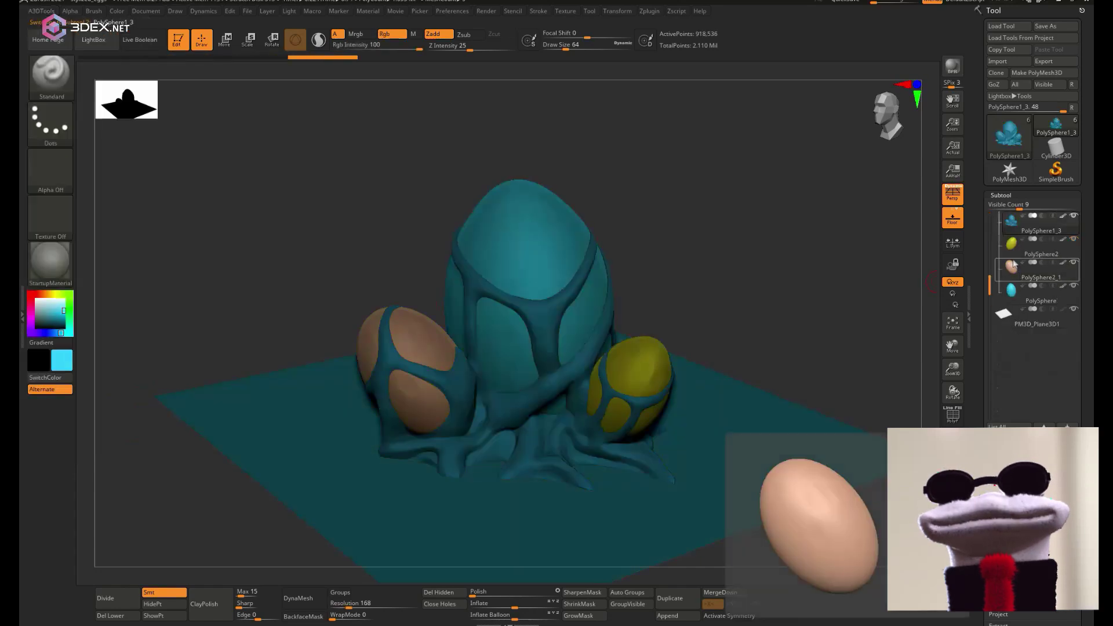
left_click_drag(652, 293, 655, 319)
left_click(713, 359, "alt")
left_click(41, 10)
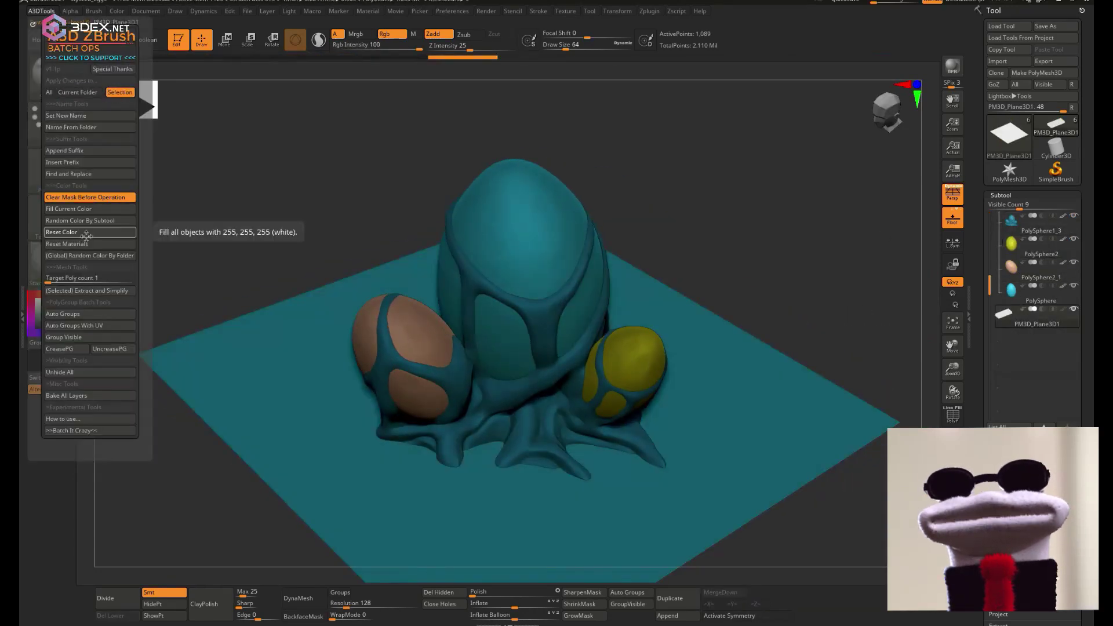
left_click(82, 232)
left_click_drag(990, 284, 990, 261)
right_click_drag(614, 432, 652, 429)
left_click_drag(990, 296, 994, 283)
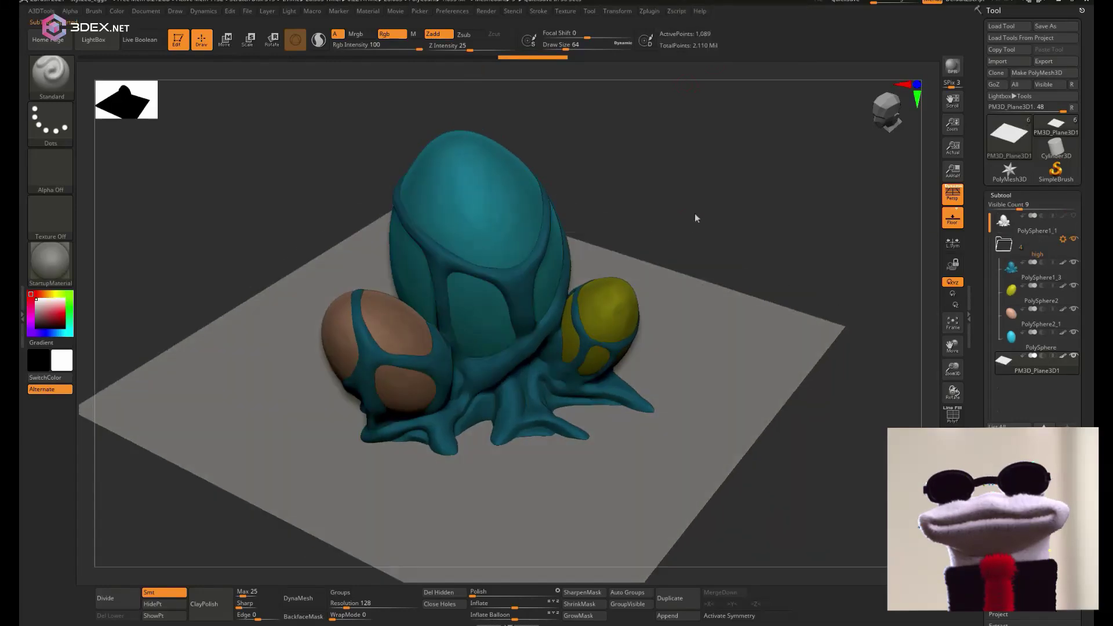
Batch-rename the subtools in the high folder with the base name eggs and the suffix _high
left_click(41, 10)
type("gs")
key("Return")
left_click(42, 10)
type("_high")
key("Return")
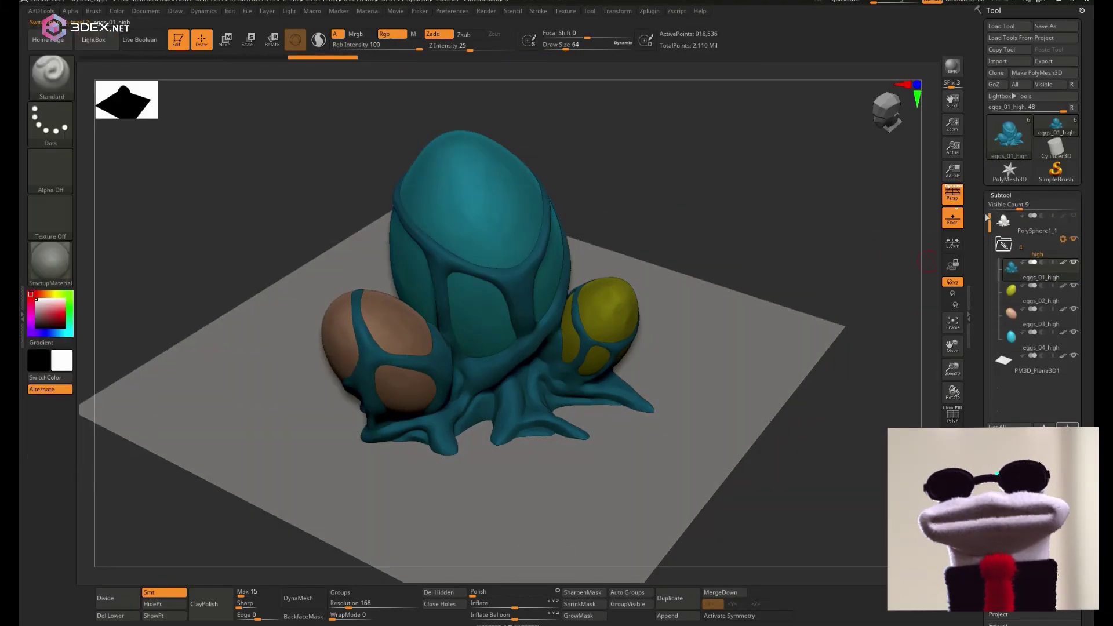
Export the high-poly subtools as the FBX file stylized_eggs_01_high
left_click(649, 11)
left_click(700, 194)
left_click(270, 113)
key("Return")
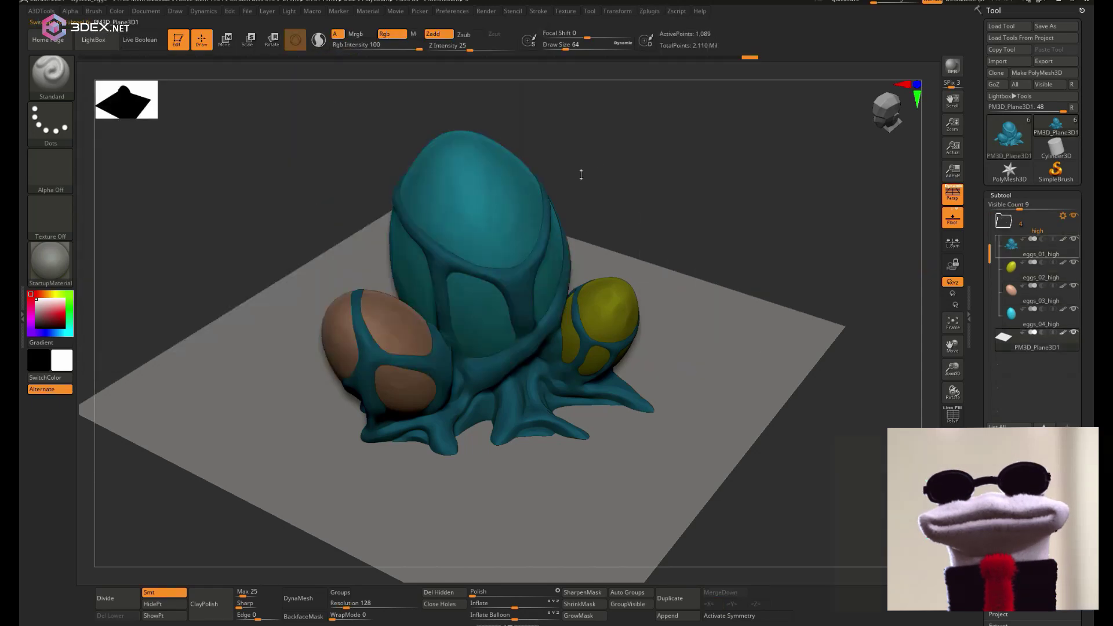
Select and show the merged duplicate and hide the high folder
left_click(1037, 226)
left_click(1073, 239)
left_click_drag(1085, 247, 1085, 129)
right_click_drag(633, 286, 470, 317)
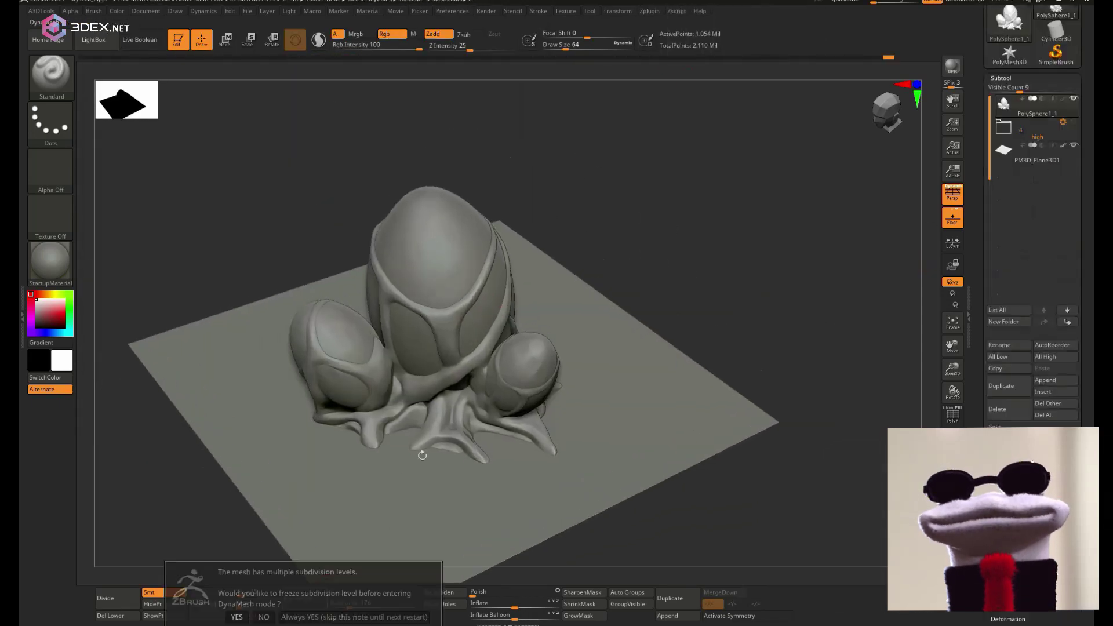
Undo the last remesh of the merged duplicate and fuse it with DynaMesh at resolution 152
key("ctrl+z")
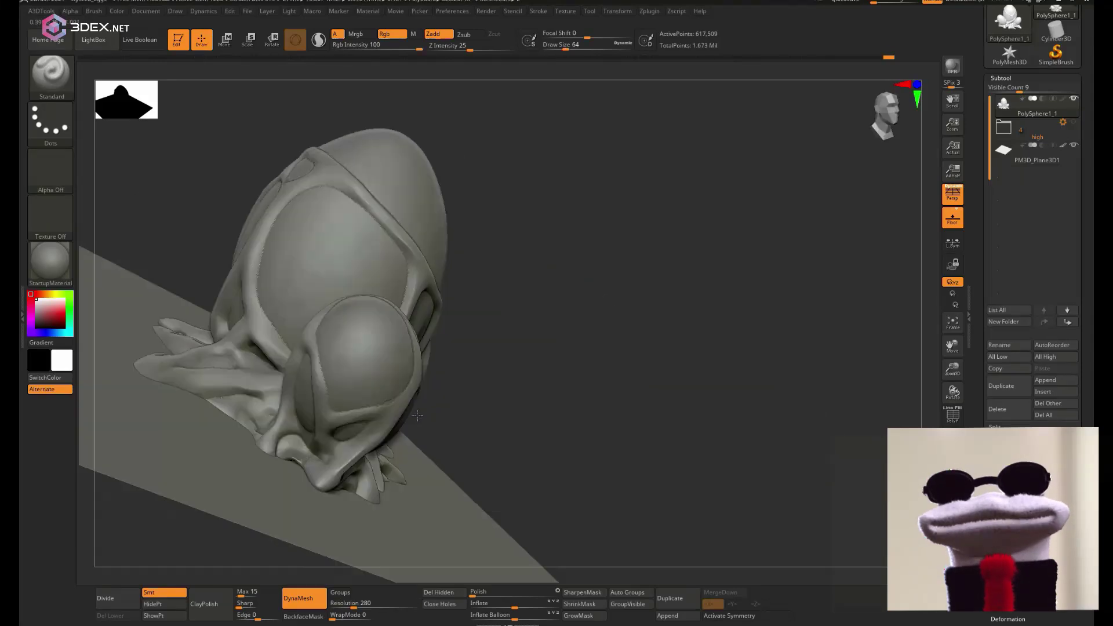
right_click_drag(417, 416, 510, 342)
key("p")
left_click_drag(221, 115, 791, 437, "ctrl+shift")
right_click_drag(790, 437, 539, 368)
right_click_drag(655, 324, 556, 278)
left_click_drag(353, 606, 347, 607)
left_click_drag(278, 174, 313, 208, "ctrl")
right_click_drag(557, 429, 531, 406)
right_click_drag(530, 405, 557, 325, "ctrl")
Retopologize the fused duplicate with ZRemesher at a target polygons count of 2 and display its polyframe
left_click(1005, 526)
type("2")
key("Return")
right_click_drag(666, 307, 652, 336)
left_click(1009, 289)
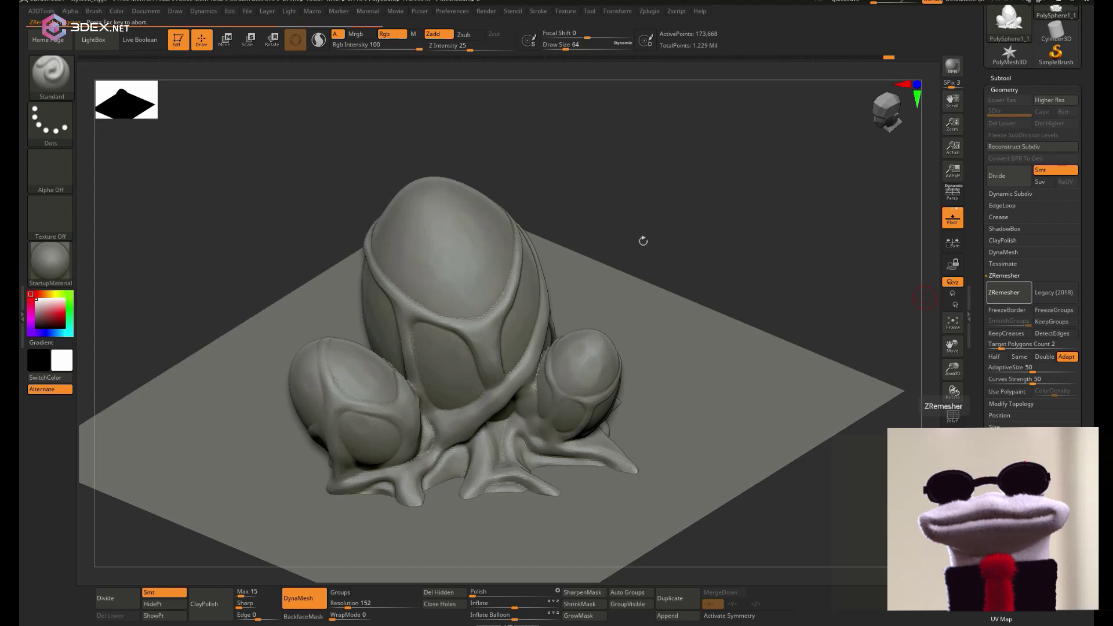
right_click_drag(643, 238, 591, 330)
key("shift+f")
key("p")
right_click_drag(591, 330, 695, 340, "alt")
left_click_drag(695, 341, 551, 352, "alt")
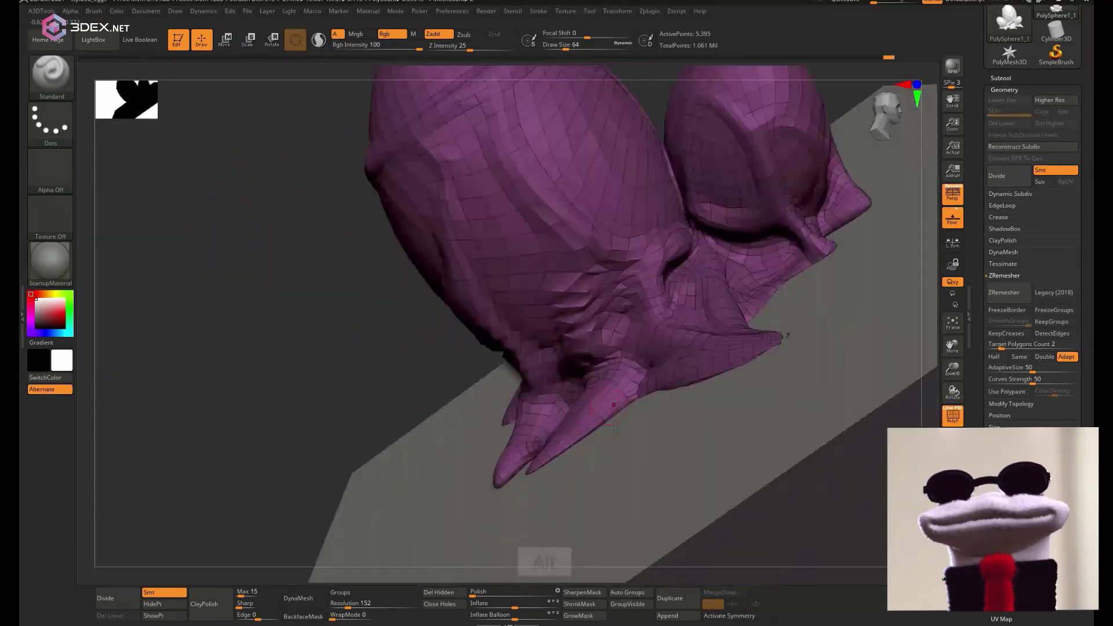
mouse_move(600, 395)
right_mouse_down()
mouse_move(654, 423)
mouse_move(661, 324)
mouse_move(794, 347)
right_mouse_up()
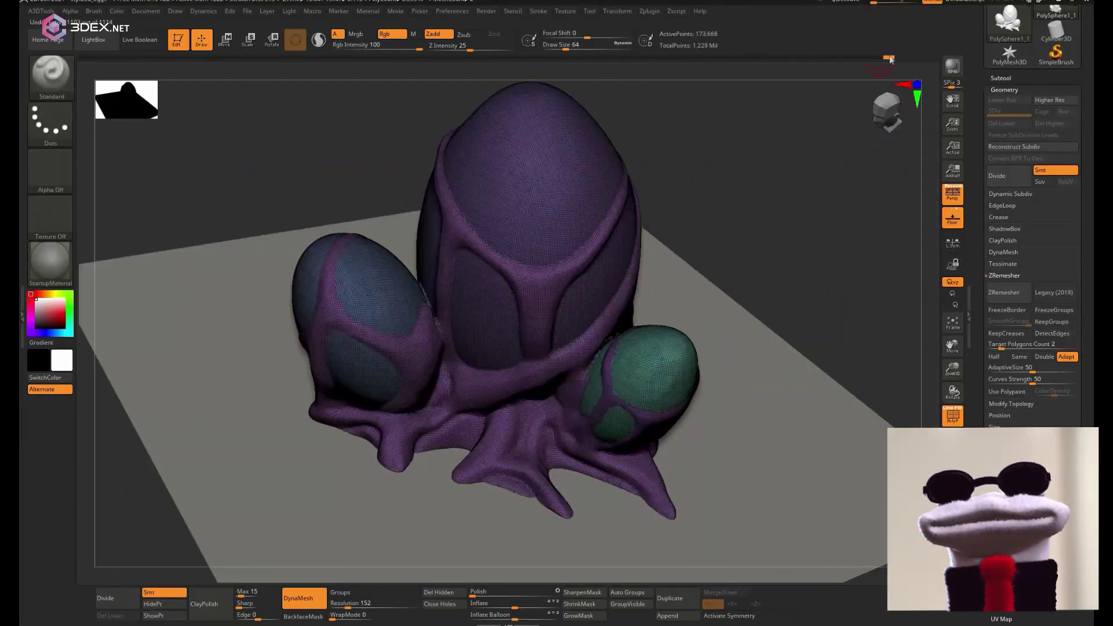
Step back in the undo history to the dense mesh from before ZRemesher
left_click_drag(891, 59, 888, 55)
right_click_drag(625, 324, 478, 406)
mouse_move(478, 405)
right_mouse_down()
mouse_move(441, 369)
mouse_move(586, 375)
mouse_move(516, 425)
mouse_move(513, 443)
right_mouse_up()
right_click_drag(513, 443, 487, 394)
left_click_drag(486, 394, 463, 348)
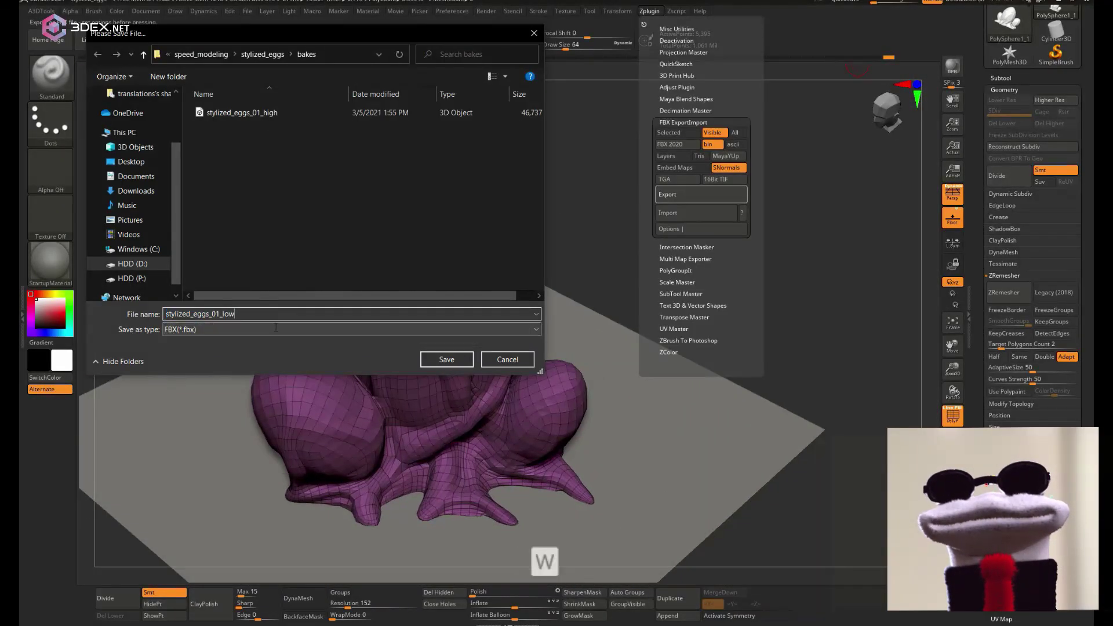
Export the low-poly mesh as stylized_eggs_01_low in FBX format, switch to Maya and remove its ground plane
key("Return")
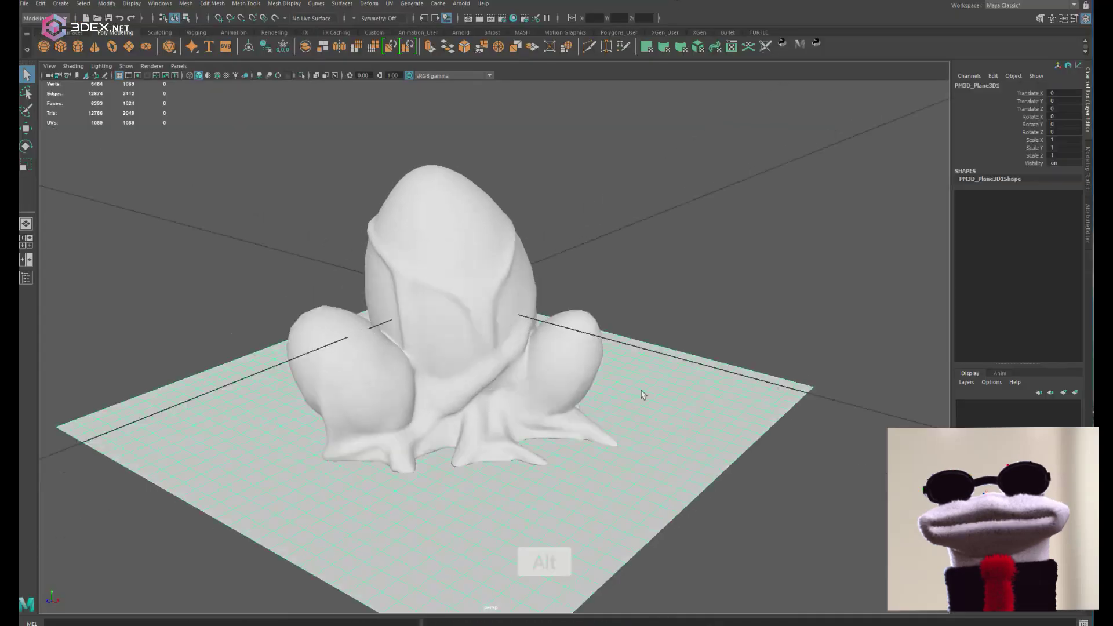
key("space")
left_click(424, 248)
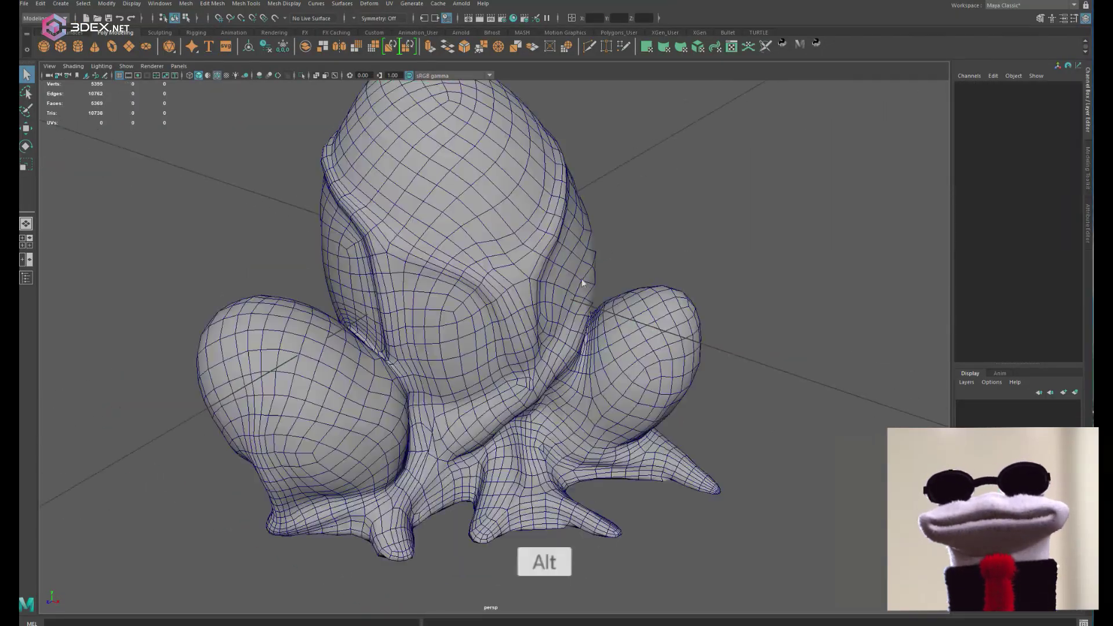
Connect vertices with new edges across the irregular faces on the large egg's lower surface
mouse_move(584, 281)
left_mouse_down("alt")
mouse_move(534, 329)
mouse_move(539, 297)
mouse_move(417, 320)
mouse_move(435, 301)
mouse_move(455, 334)
left_mouse_up("alt")
left_click(435, 301)
key("w")
key("ctrl+z")
key("ctrl+z")
key("ctrl+z")
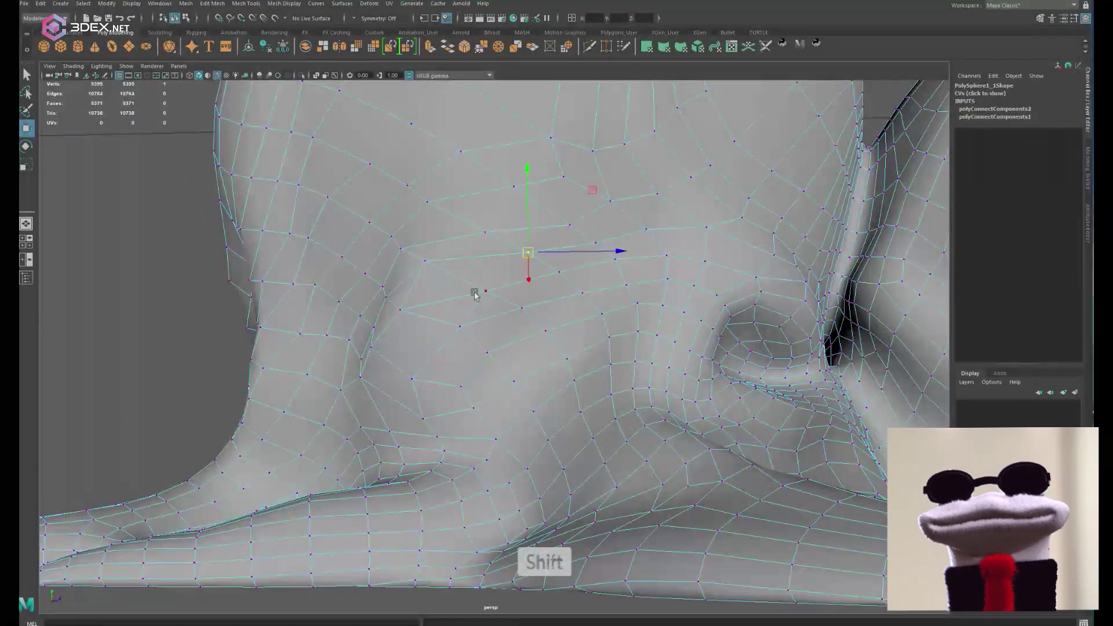
left_click(481, 292, "shift")
mouse_move(481, 292)
left_mouse_down("alt")
mouse_move(347, 315)
mouse_move(496, 337)
mouse_move(597, 390)
mouse_move(480, 278)
left_mouse_up("alt")
left_click(480, 279)
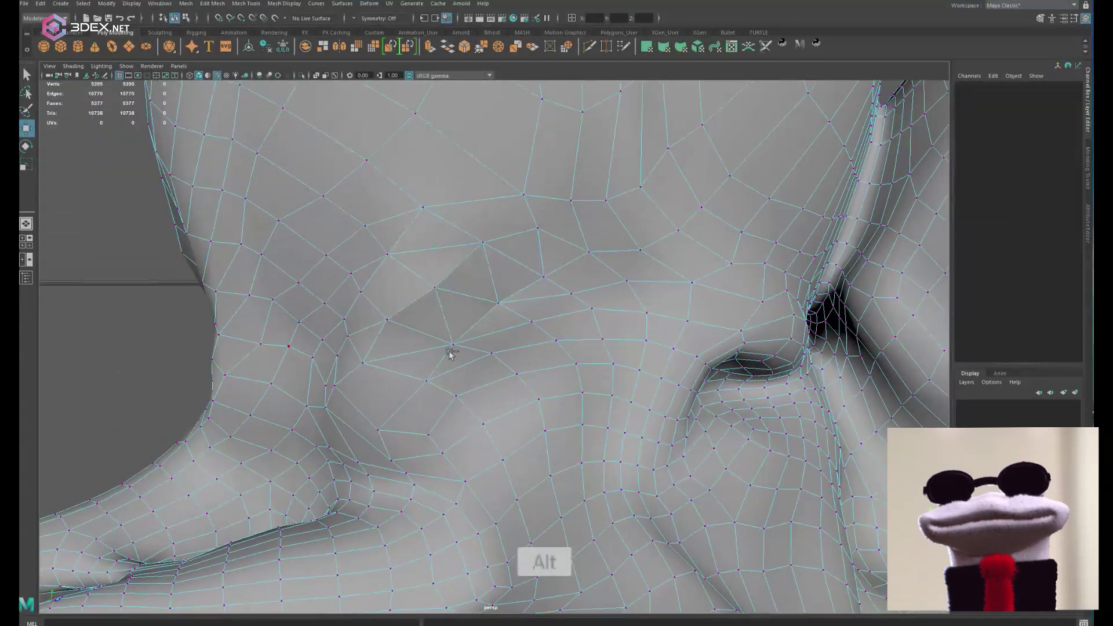
Clean up the dark, dented faces beside the hollow by reworking the edges and vertices around them
left_click_drag(450, 354, 530, 324, "alt")
right_click_drag(531, 323, 533, 289)
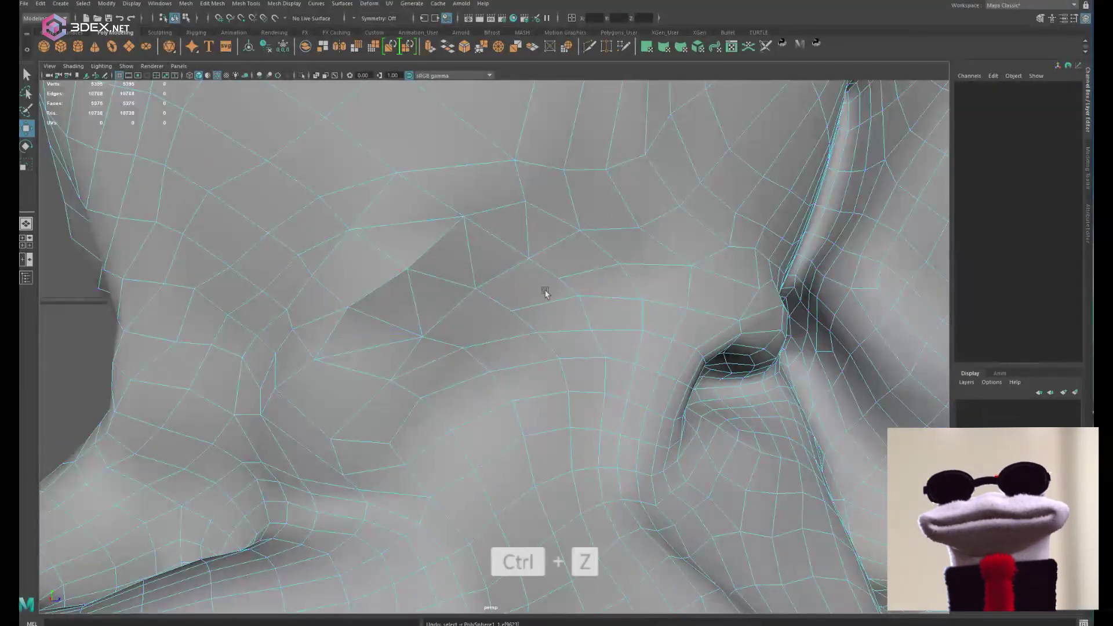
left_click(459, 390, "shift")
scroll(485, 315, "down", 5)
left_click_drag(485, 315, 504, 342, "alt")
right_click_drag(504, 342, 464, 308)
left_click_drag(464, 307, 487, 308, "alt")
right_click_drag(487, 308, 452, 308)
Connect further pairs of vertices around the strand by repeating the Connect command
left_click(478, 296, "shift")
left_click_drag(479, 296, 522, 270, "alt")
key("g")
key("g")
left_click(383, 243, "shift")
key("g")
Spin the edge at the strand's narrow crease and correct the neighbouring edges
right_click_drag(522, 270, 522, 235)
left_click(498, 262)
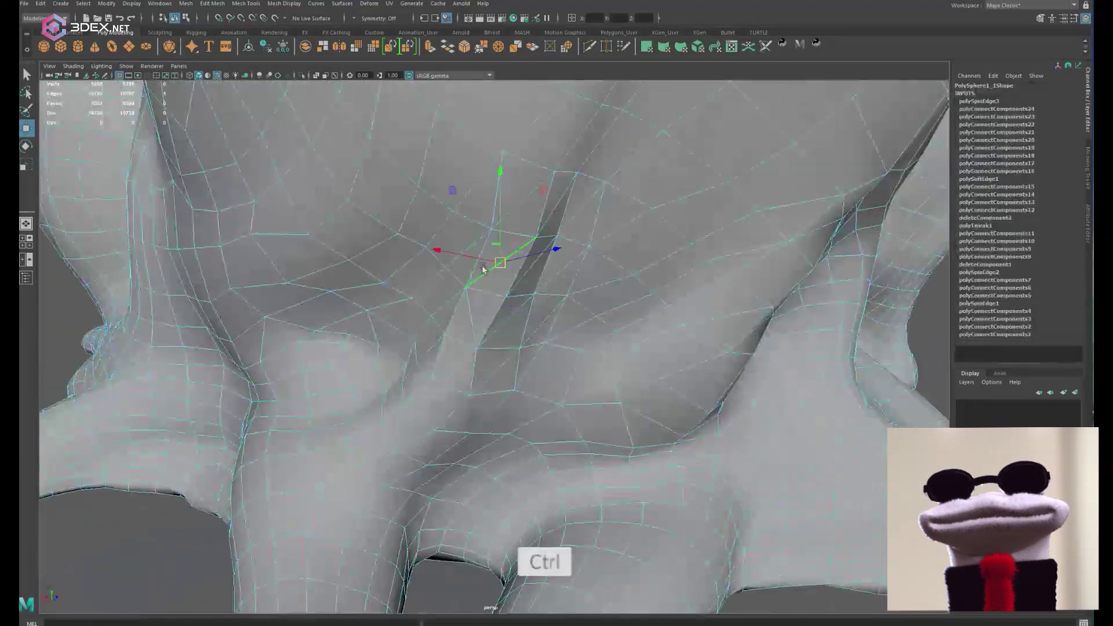
key("ctrl+alt+Right")
left_click_drag(484, 269, 484, 306, "alt")
scroll(484, 306, "down", 5)
right_click_drag(429, 285, 492, 302, "shift")
left_click_drag(493, 301, 492, 293, "alt")
scroll(492, 293, "up", 5)
left_click(467, 301)
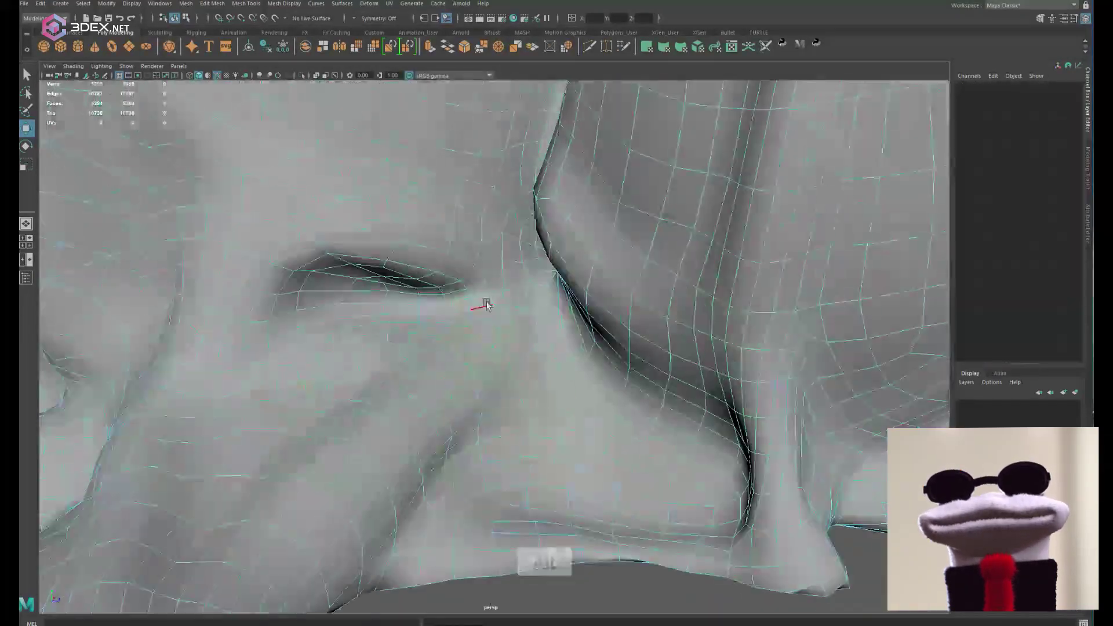
Collapse short edges around the hollow between the egg and the roots
key("space")
left_click(338, 236)
left_click(497, 353)
left_click(366, 302, "shift")
right_click_drag(371, 301, 400, 296, "shift")
left_click_drag(400, 296, 413, 290, "alt")
right_click_drag(413, 289, 393, 286, "alt")
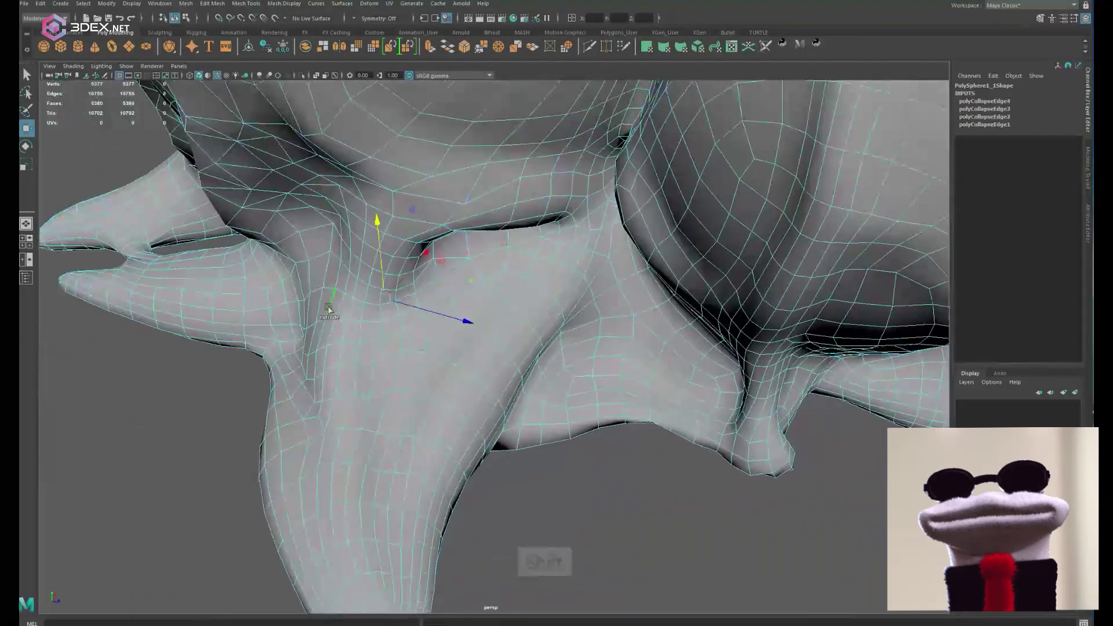
Pick further surplus edges on the root surface and tidy up the topology around them
left_click_drag(373, 224, 370, 399, "alt")
left_click_drag(444, 370, 574, 351, "alt")
left_click(452, 366)
left_click_drag(433, 352, 429, 349)
Weld stray vertices along the undersides of the roots with the Target Weld Tool
scroll(770, 422, "down", 5)
scroll(524, 355, "up", 5)
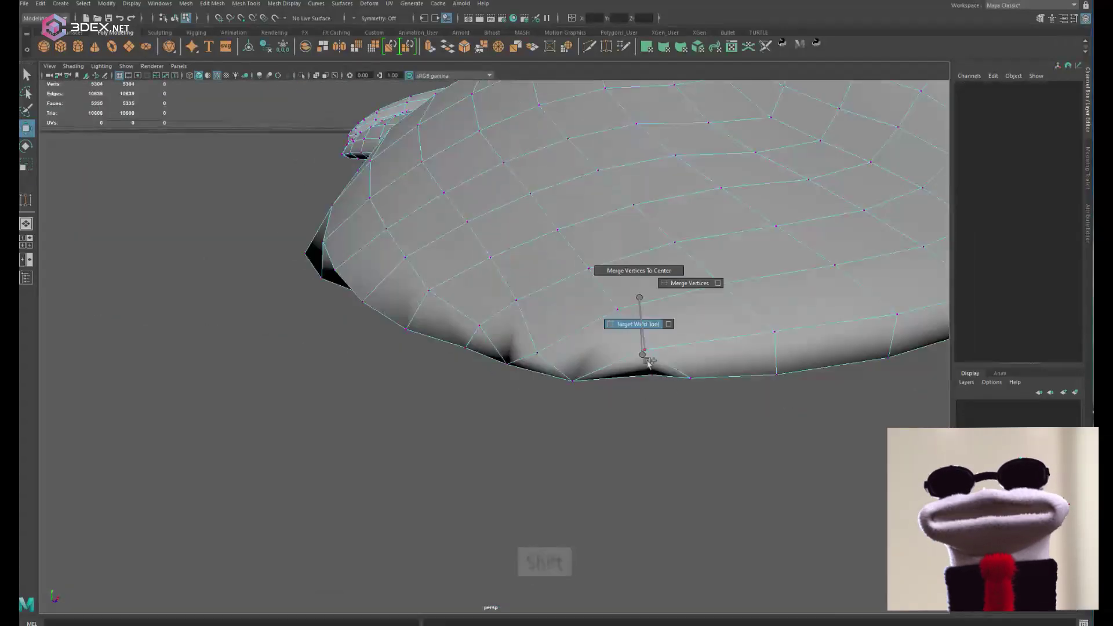
key("w")
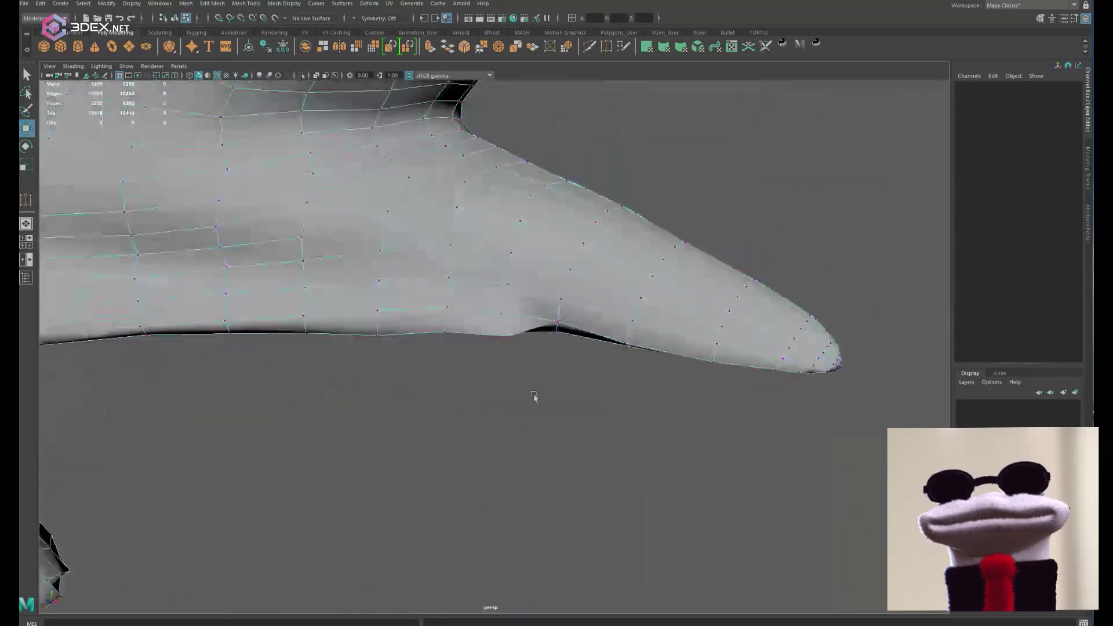
right_click_drag(532, 317, 534, 378, "shift")
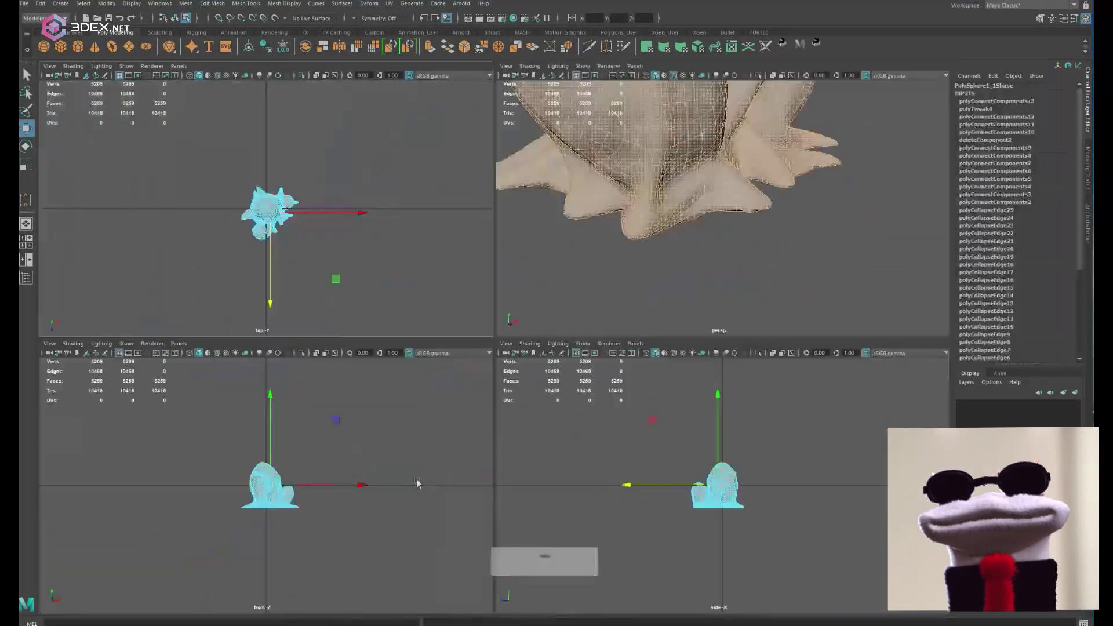
Select the underside of the base across the front view for removal and target-weld vertices along the open border
left_click_drag(168, 498, 804, 537)
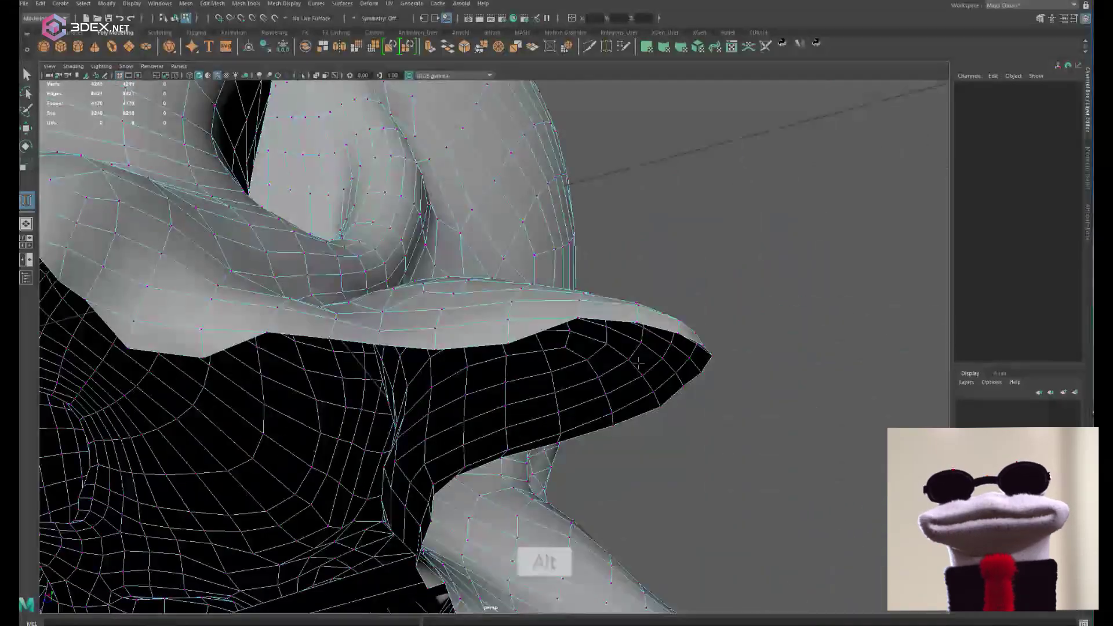
left_click_drag(469, 407, 459, 397)
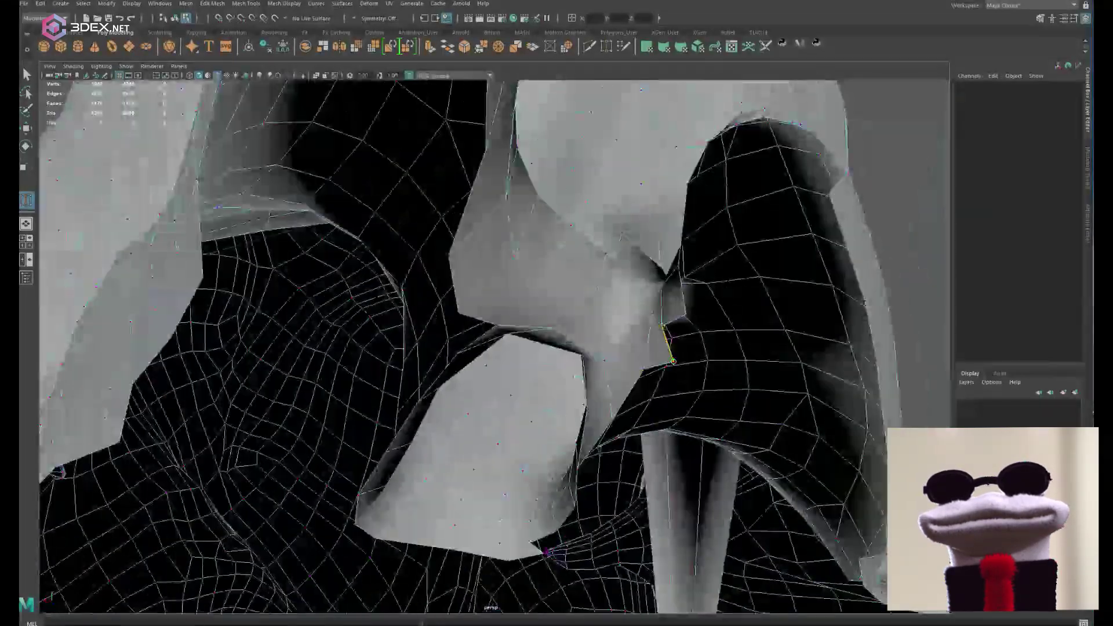
left_click_drag(610, 451, 632, 354, "alt")
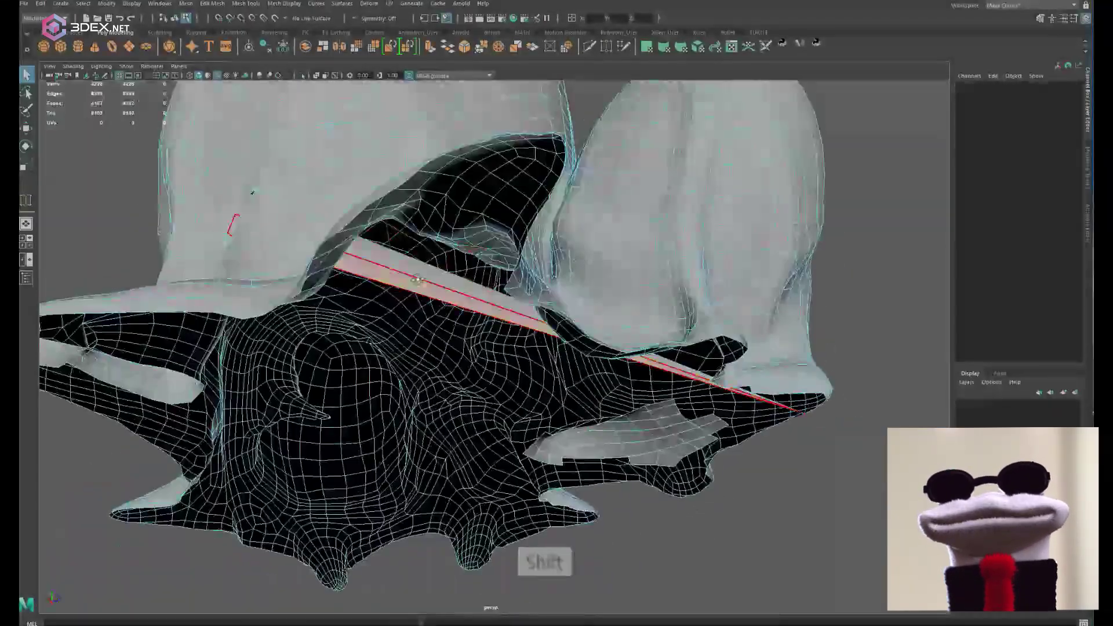
Delete the stray edges stretched across the open underside of the base
key("BackSpace")
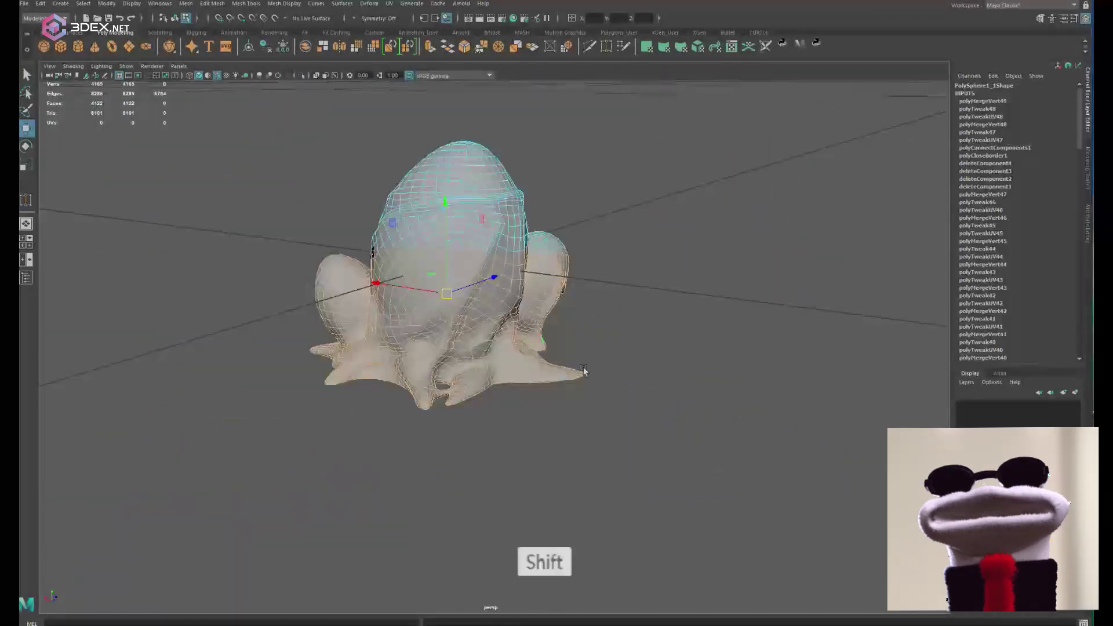
mouse_move(539, 325)
left_mouse_down("alt")
mouse_move(551, 295)
mouse_move(540, 326)
left_mouse_up("alt")
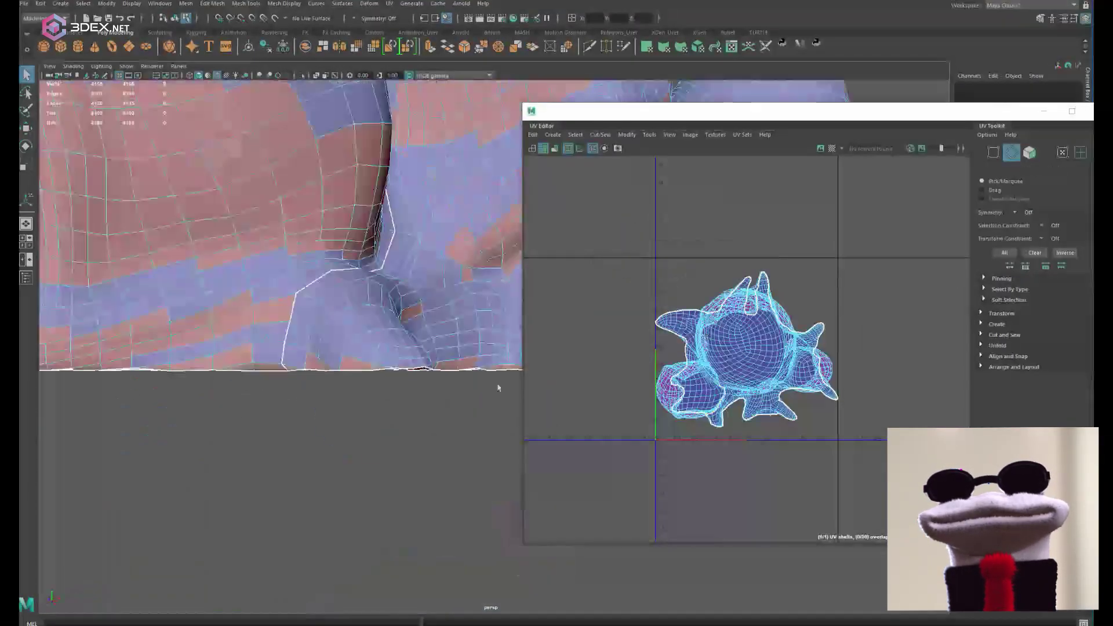
Connect vertices across the stretched faces in the crease between the egg and the base
left_click_drag(499, 388, 348, 358, "alt")
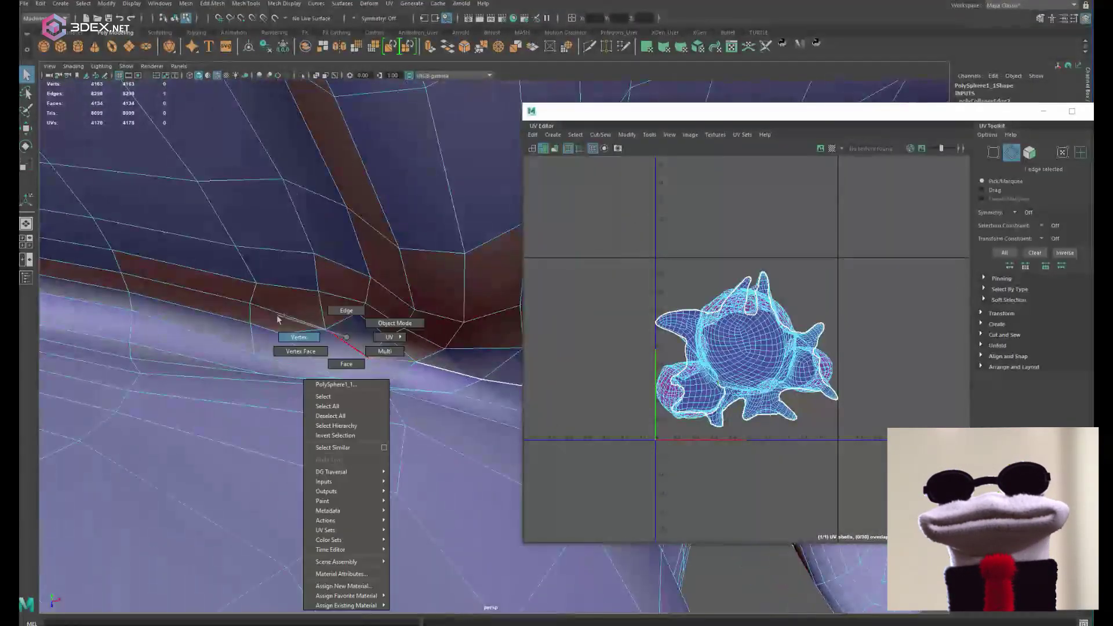
left_click(367, 358, "shift")
left_click_drag(67, 318, 350, 325, "alt")
right_click_drag(350, 325, 404, 296, "alt")
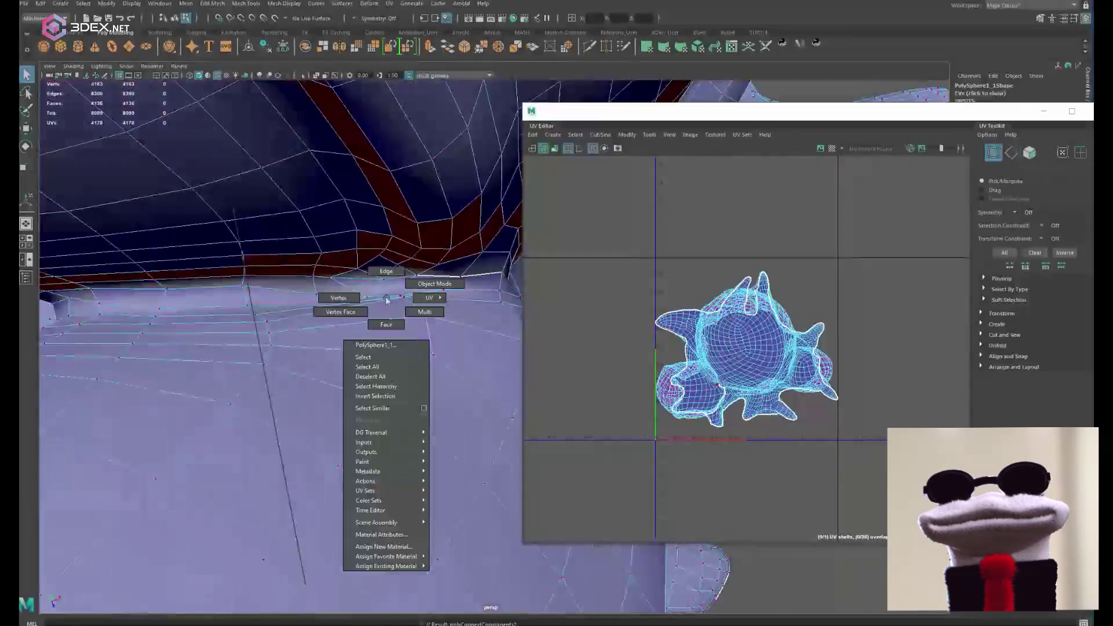
Cut a UV seam along the edges running through the crease below the egg
right_click_drag(252, 346, 250, 325, "alt")
left_click_drag(249, 325, 278, 324, "alt")
right_click_drag(278, 325, 236, 360, "alt")
left_click_drag(236, 360, 248, 293, "alt")
key("shift+x")
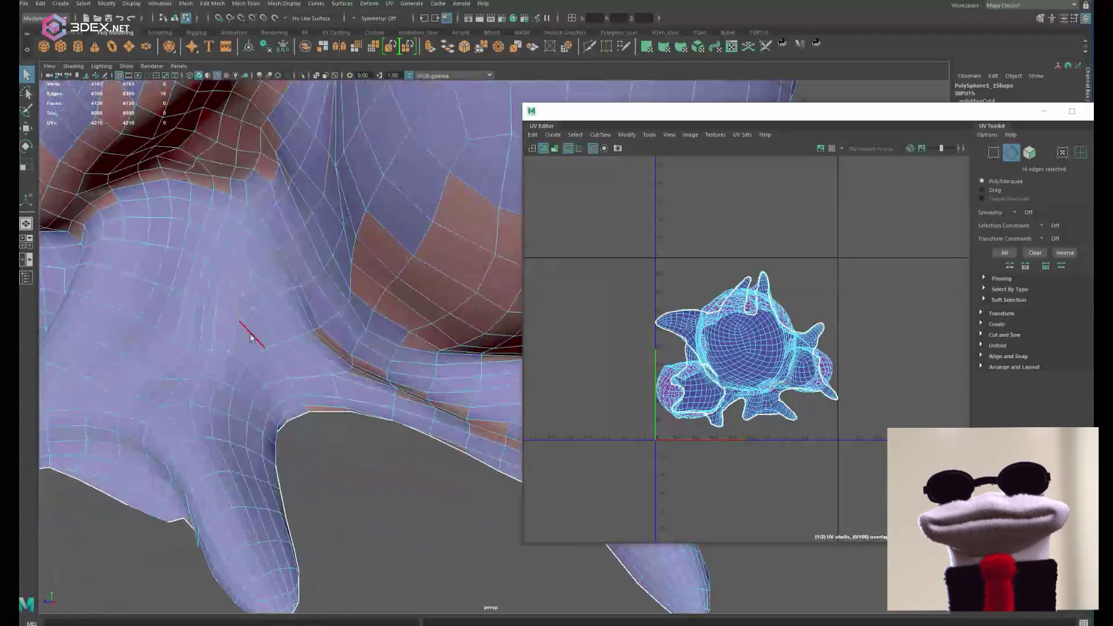
Extend the UV cut with another edge where the strand meets the egg
right_click_drag(301, 261, 370, 302, "alt")
left_click(412, 317)
key("shift+x")
left_click_drag(413, 318, 477, 388, "alt")
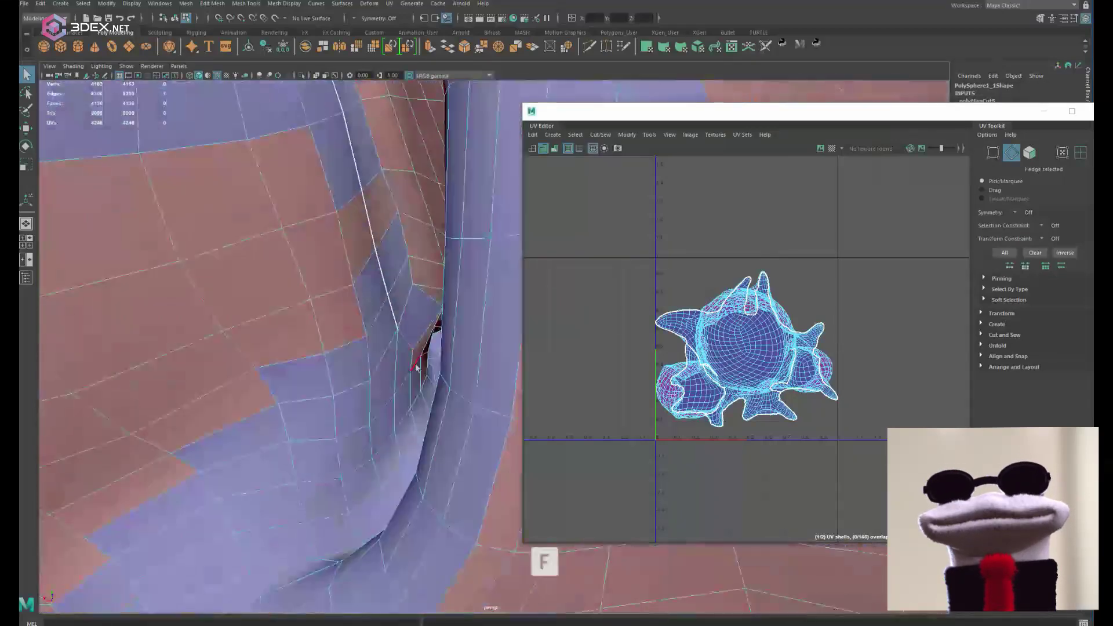
Narrow the UV Editor window and select the edges ringing the pocket beside the vertical strand
right_click_drag(427, 403, 333, 367, "alt")
left_click_drag(333, 368, 360, 393, "alt")
left_click_drag(523, 348, 627, 348)
right_click_drag(348, 325, 365, 307, "alt")
left_click(368, 348, "shift")
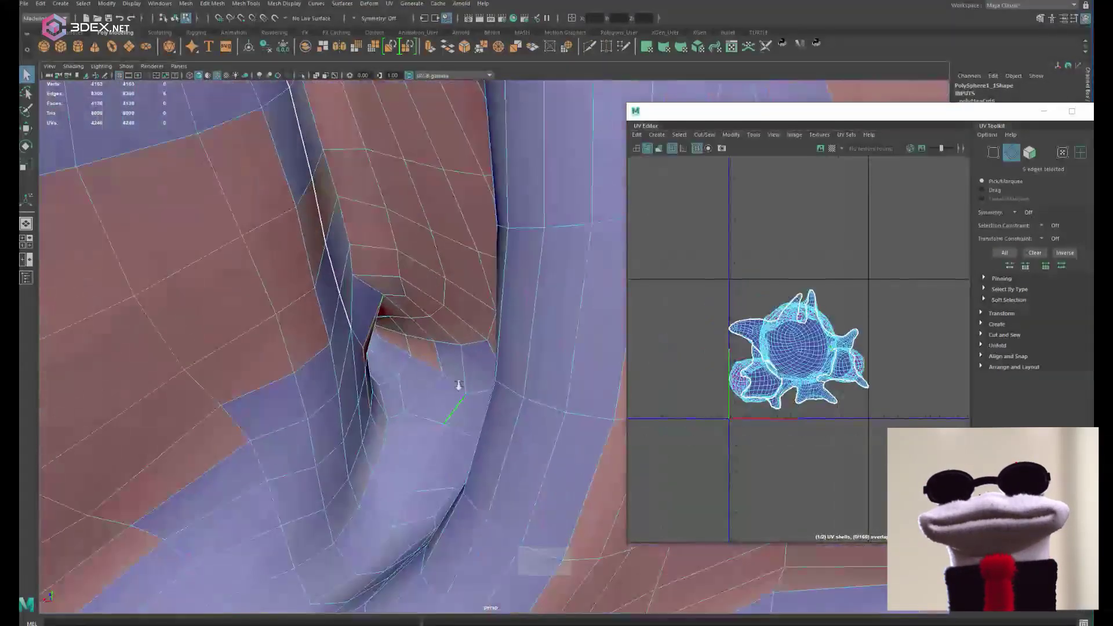
left_click_drag(397, 363, 477, 381, "alt")
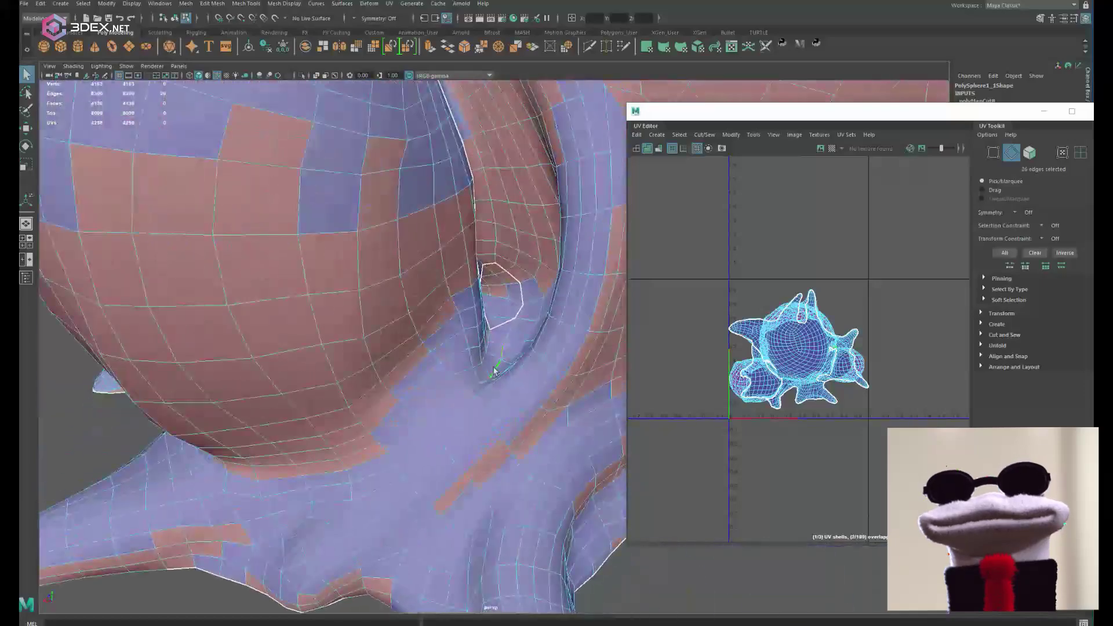
Cut UV seams along the remaining strand and egg edges by repeating the Cut command
left_click_drag(426, 406, 443, 376, "alt")
left_click(415, 382)
key("shift+x")
left_click(443, 375)
key("g")
right_click_drag(445, 376, 315, 293, "alt")
left_click(377, 317)
key("g")
left_click_drag(315, 293, 283, 552, "alt")
key("g")
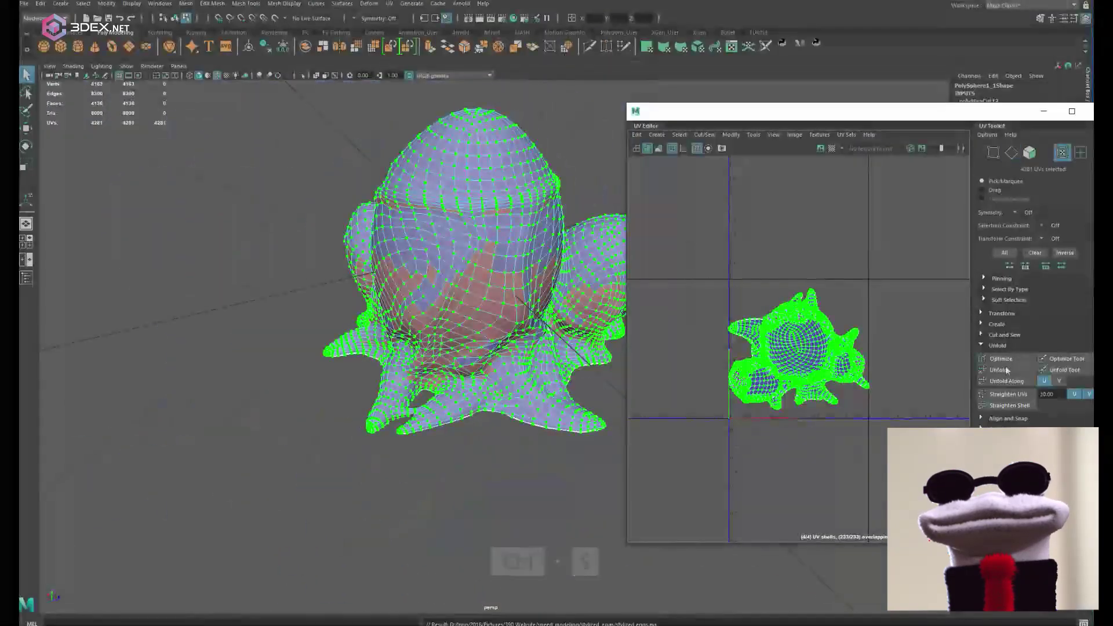
Unfold all the selected UVs and lay out the resulting shells
left_click(998, 370)
scroll(1006, 383, "down", 2)
left_click(999, 504)
scroll(818, 322, "up", 5)
left_click(841, 319)
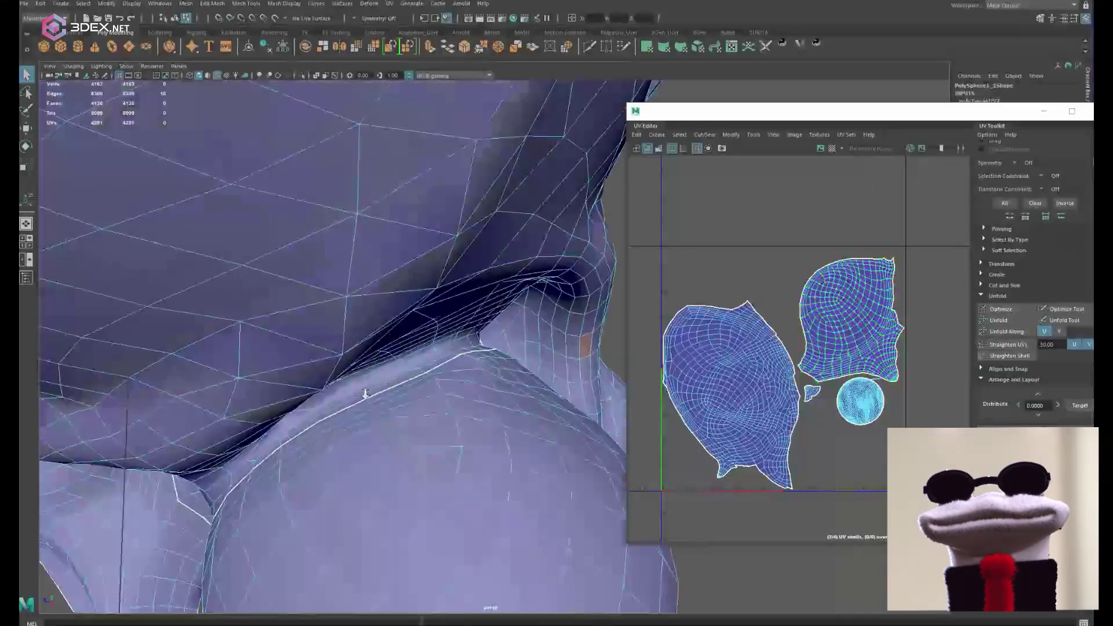
Cut a UV seam across the small egg along an edge loop and unfold its shell
left_click(366, 394)
left_click_drag(366, 394, 474, 399, "alt")
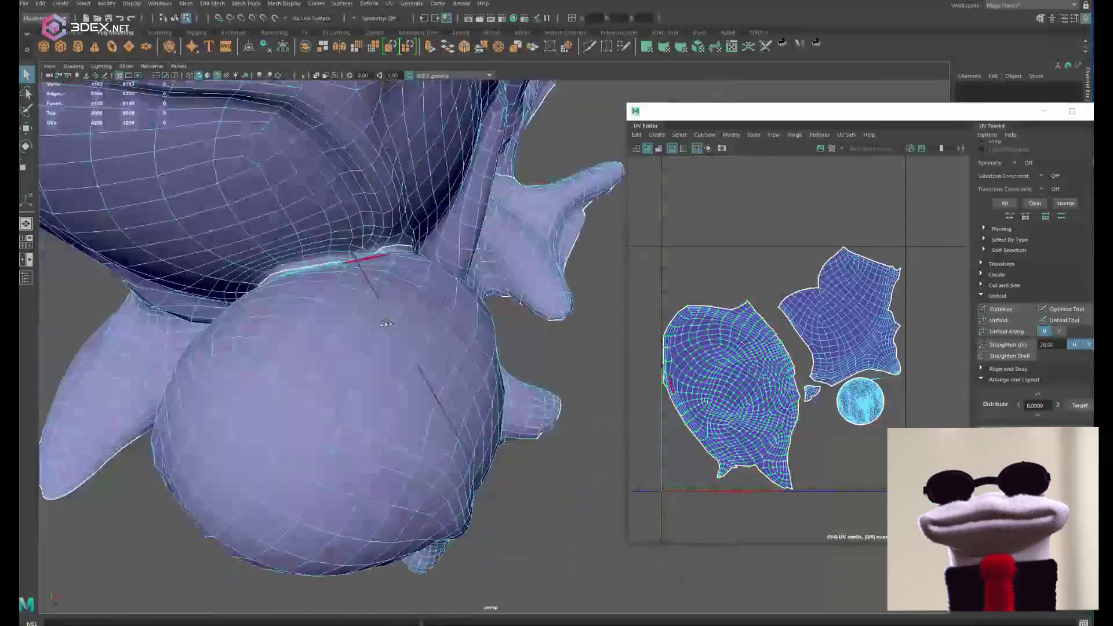
left_click_drag(386, 324, 367, 258, "alt")
double_click(367, 258)
left_click_drag(367, 258, 333, 234, "alt")
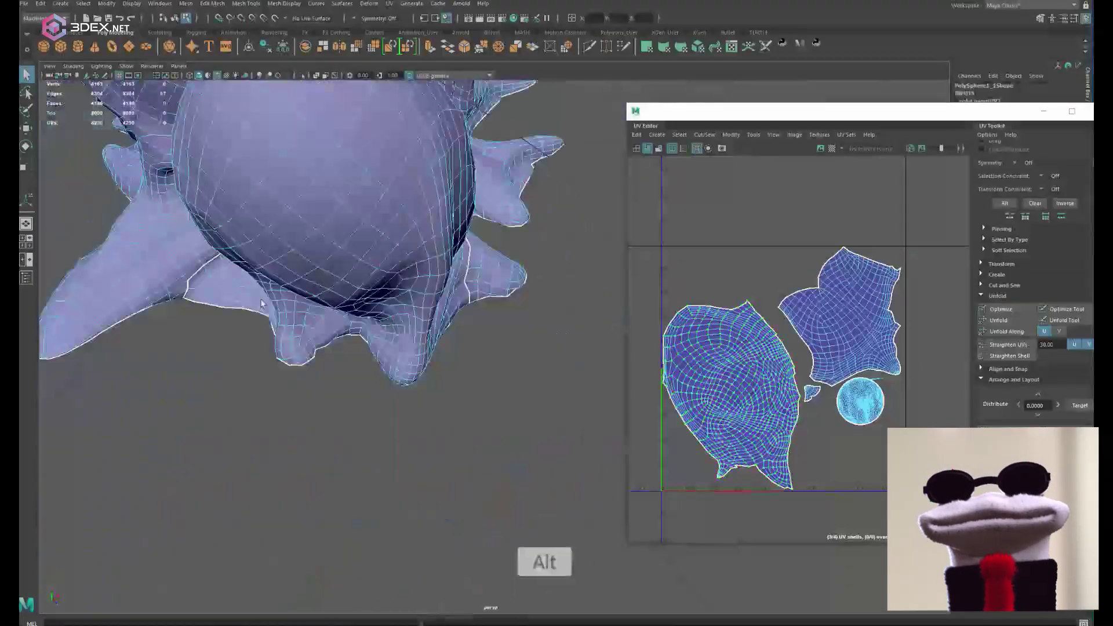
right_click_drag(496, 398, 415, 467, "alt")
left_click_drag(539, 375, 489, 510, "ctrl")
key("shift+x")
left_click(998, 320)
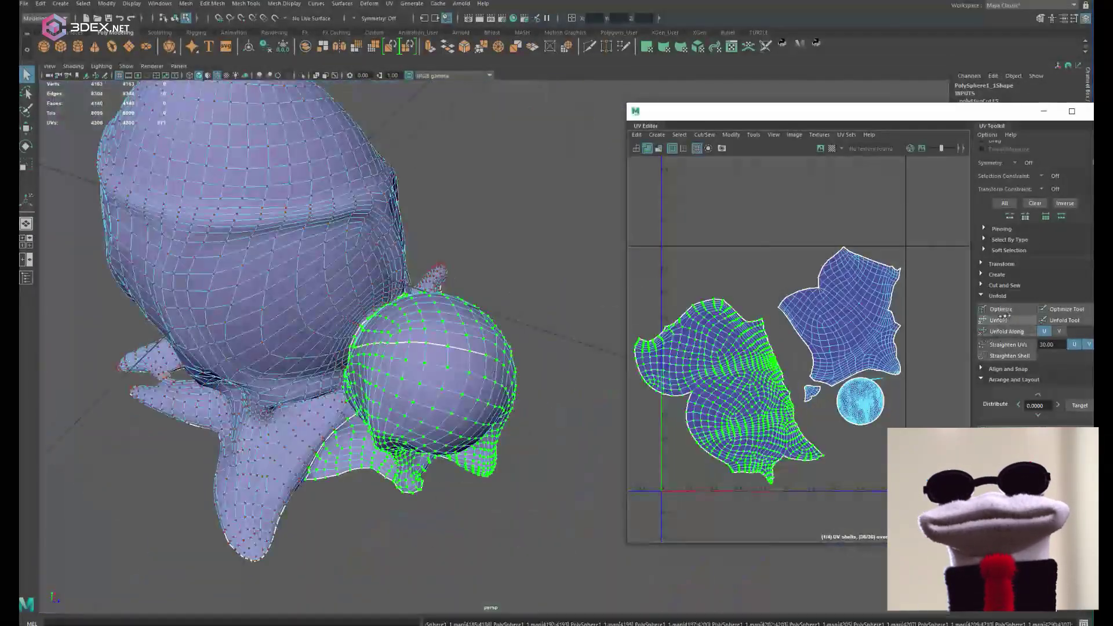
Move the round UV shell into the empty area above the large unfolded shell
left_click(861, 400)
key("w")
left_click_drag(862, 399, 715, 274)
Select edges around the thin web between the roots and cut UV seams along them
left_click_drag(360, 346, 433, 296, "alt")
left_click(433, 296)
left_click(396, 320, "shift")
left_click(356, 358, "shift")
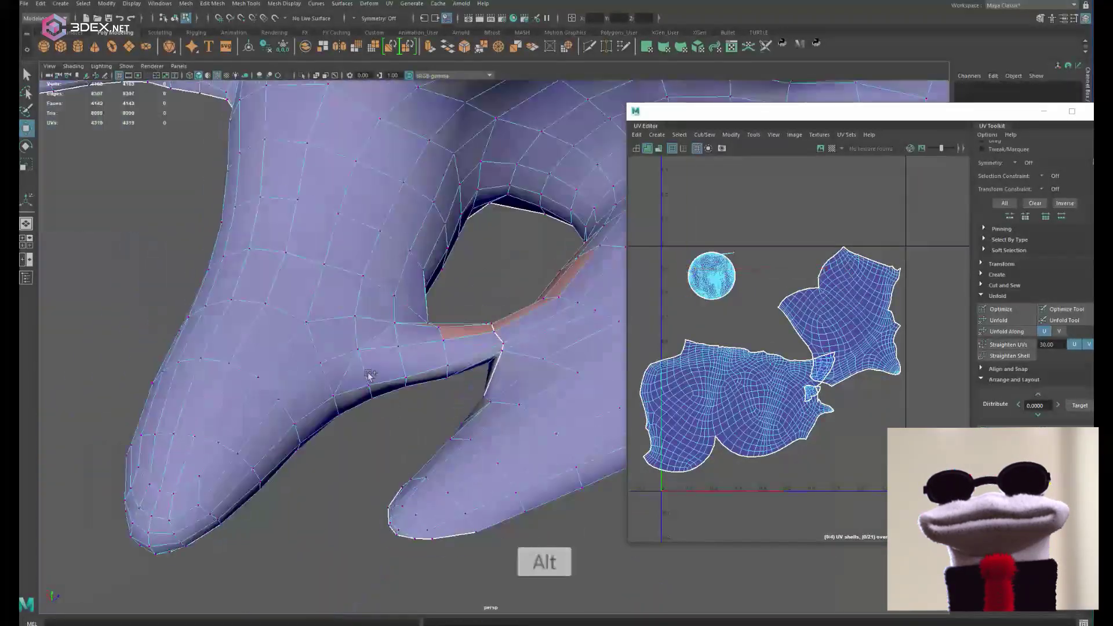
right_click_drag(373, 363, 441, 348, "alt")
left_click(400, 354)
left_click_drag(417, 336, 531, 368, "alt")
left_click(455, 325, "shift")
key("shift+x")
key("shift+x")
Cut a UV seam along another edge loop at the base and unfold the round shell
right_click_drag(531, 367, 417, 373, "alt")
left_click_drag(417, 373, 371, 324, "alt")
double_click(360, 346)
key("shift+x")
left_click_drag(680, 243, 747, 308)
left_click(994, 319)
Select all UV shells, unfold them together and lay them out
left_click_drag(643, 223, 869, 417)
left_click(1004, 319)
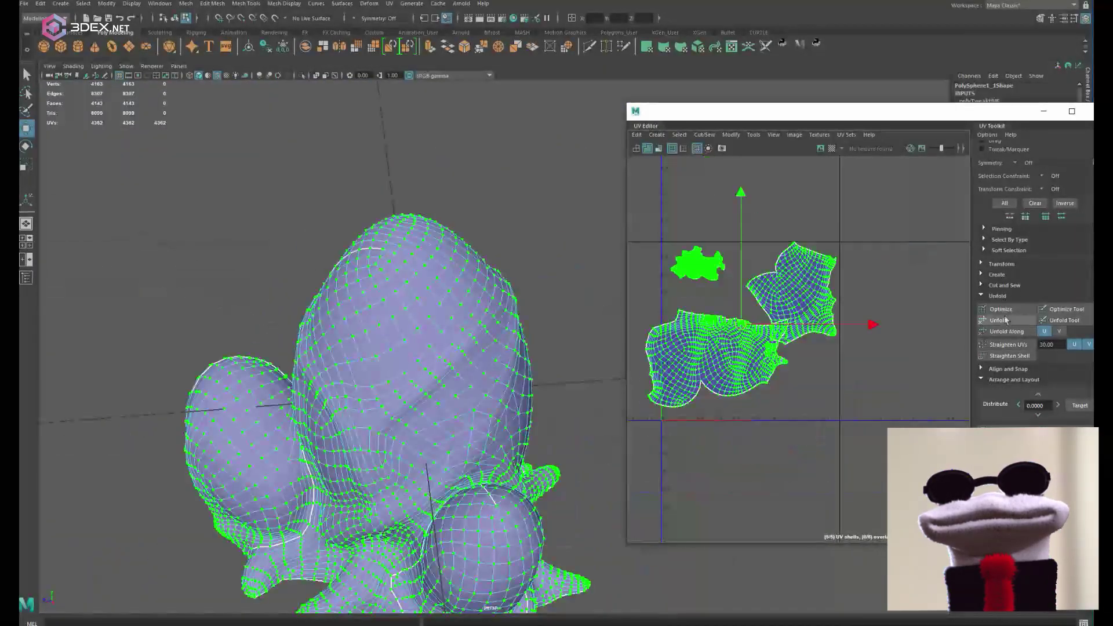
key("ctrl+l")
Examine the unfolded UV shells and the matching mesh areas for distortion and seam placement
left_click_drag(406, 359, 453, 372, "alt")
left_click(832, 149)
left_click_drag(627, 325, 547, 325)
left_click_drag(324, 371, 348, 348, "alt")
left_click_drag(724, 362, 748, 401)
mouse_move(399, 371)
left_mouse_down("alt")
mouse_move(348, 348)
mouse_move(405, 360)
mouse_move(325, 283)
mouse_move(406, 325)
mouse_move(324, 348)
left_mouse_up("alt")
left_click(453, 499)
left_click(578, 149)
left_click(578, 148)
left_click_drag(546, 103, 440, 89)
left_click(614, 313)
mouse_move(324, 348)
left_mouse_down("alt")
mouse_move(256, 285)
mouse_move(290, 255)
mouse_move(284, 312)
mouse_move(348, 301)
left_mouse_up("alt")
left_click(745, 287)
middle_click_drag(745, 286, 710, 296, "alt")
left_click_drag(244, 267, 313, 325, "alt")
right_click_drag(278, 290, 278, 249)
left_click_drag(289, 301, 232, 272, "alt")
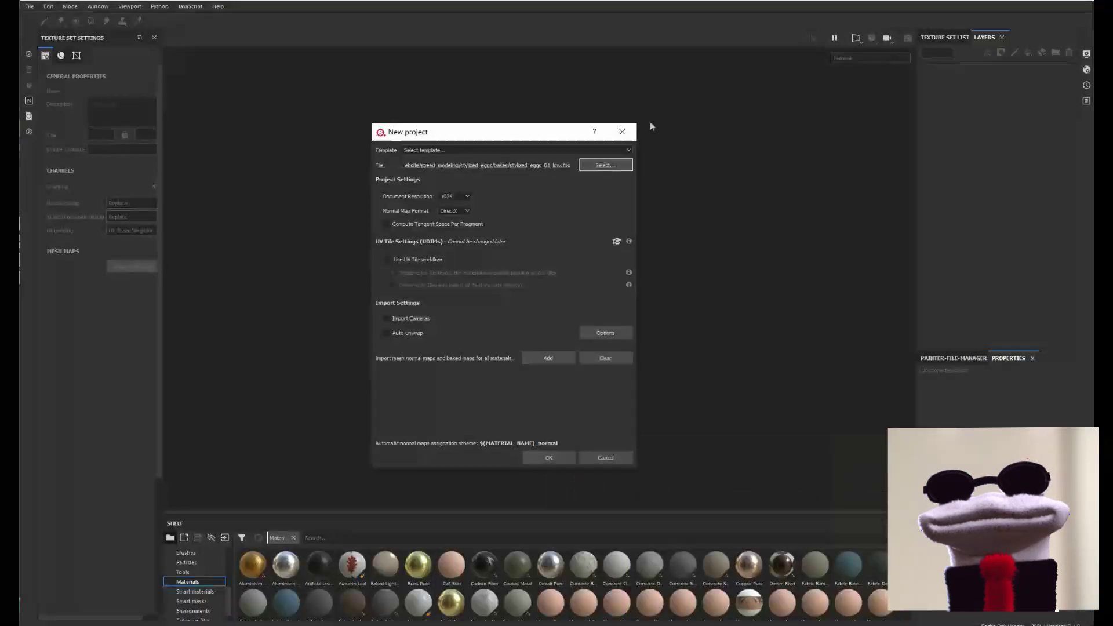
Switch to Substance Painter and create a project from the stylized_eggs_01_low mesh at 1024 document resolution
left_click(549, 457)
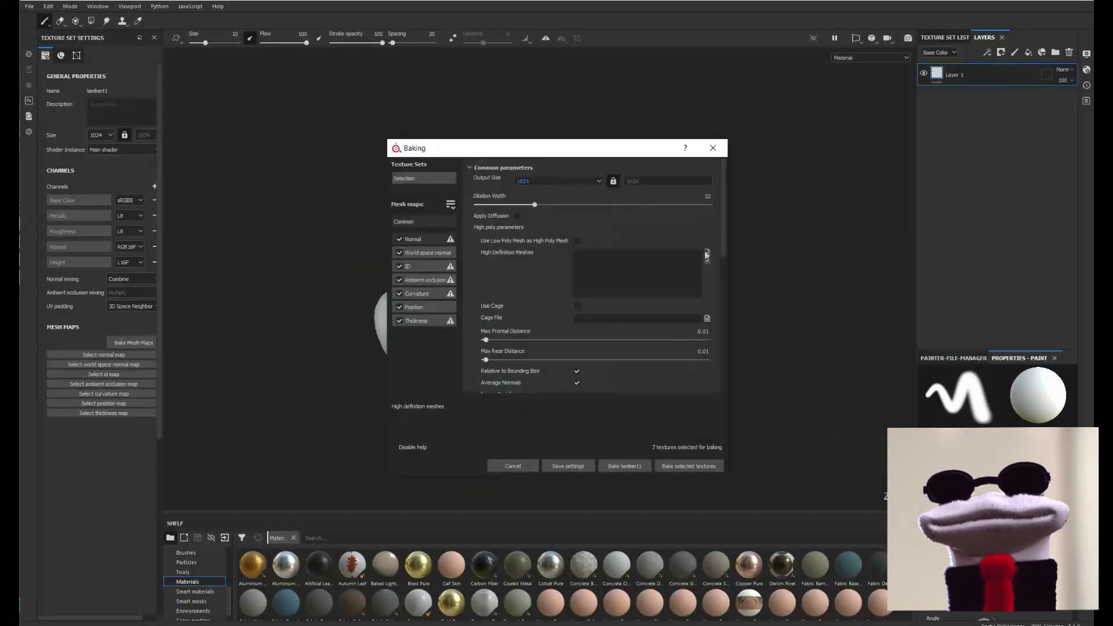
Load the high-definition mesh in the baking settings, bake the mesh maps at 1024 and inspect the result
left_click(597, 291)
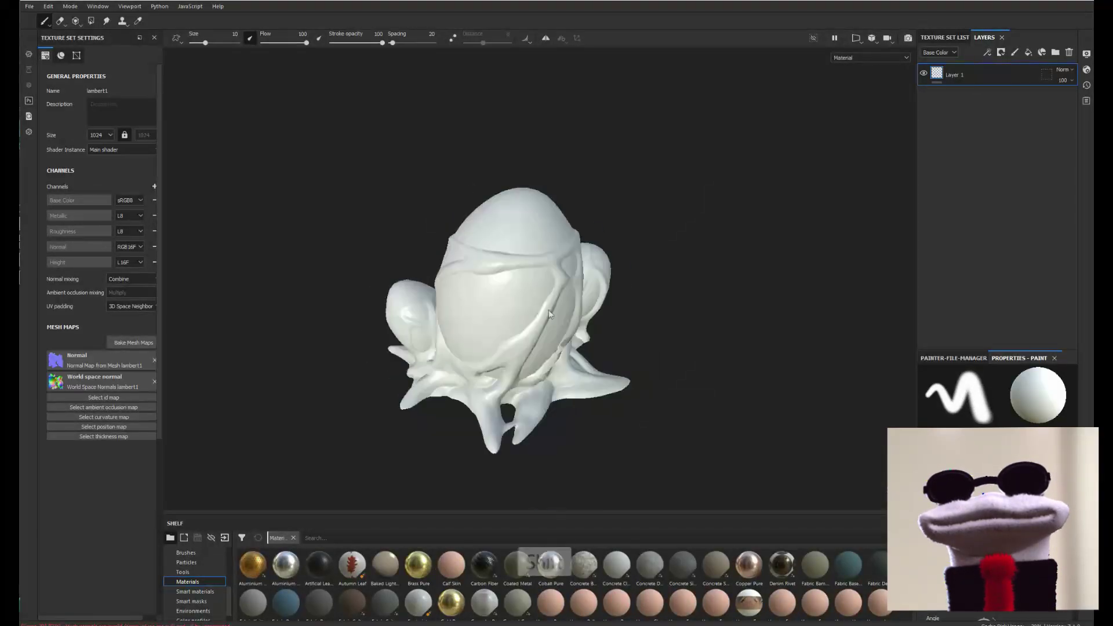
left_click_drag(548, 310, 310, 338, "alt")
key("b")
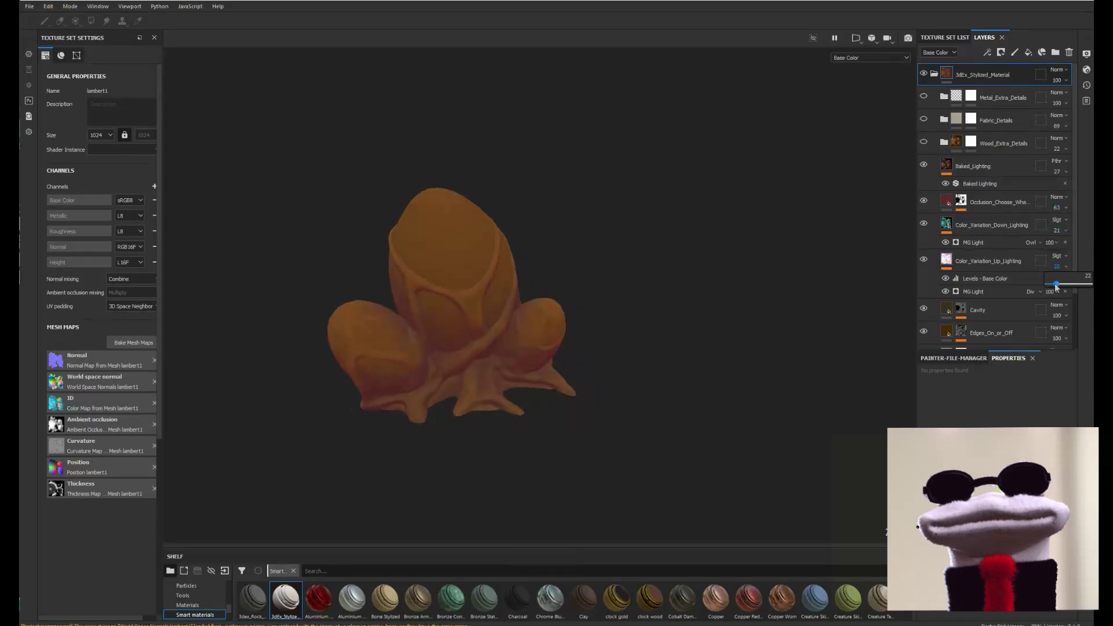
Duplicate the Base_Color layer, colour the copy blue and mask it to the strands and roots around the eggs
scroll(922, 237, "down", 3)
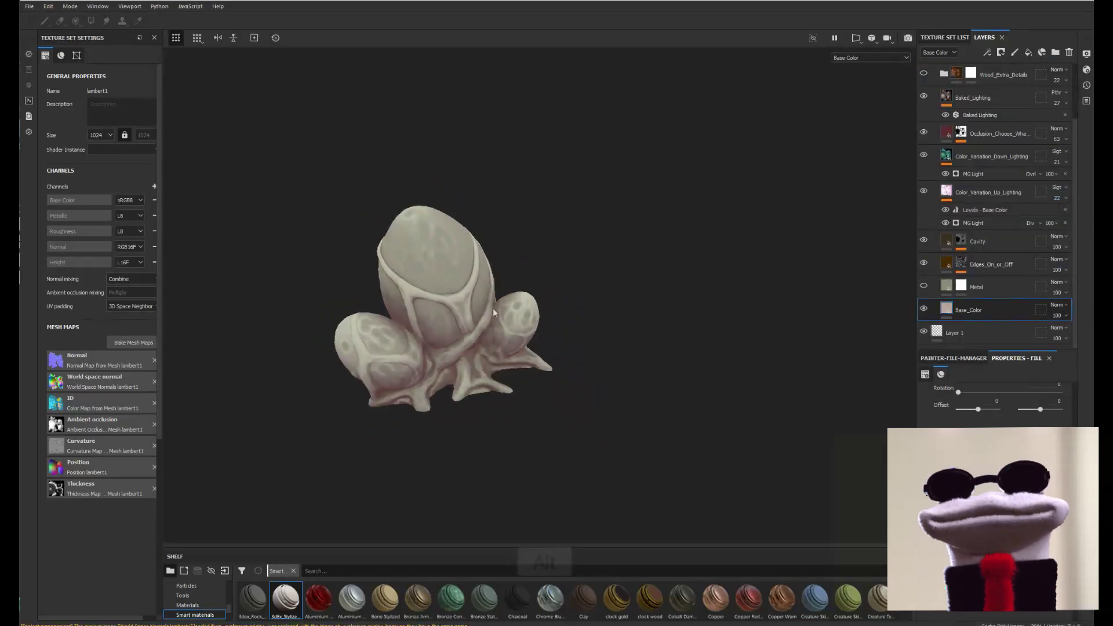
key("ctrl+d")
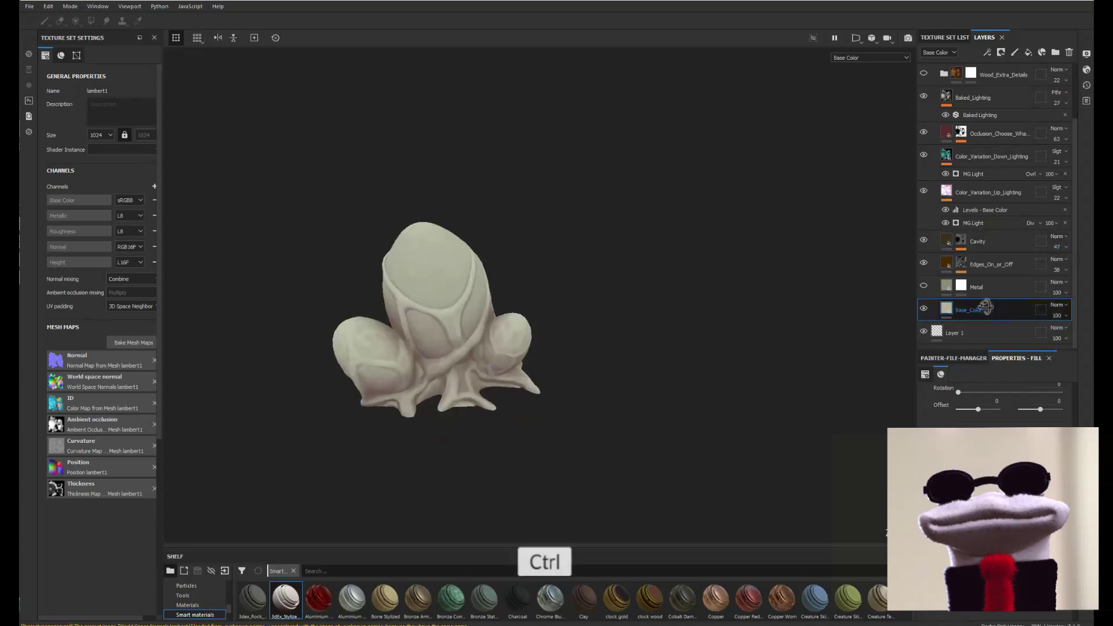
right_click(1001, 307)
left_click(998, 2)
right_click(964, 309)
left_click(1006, 402)
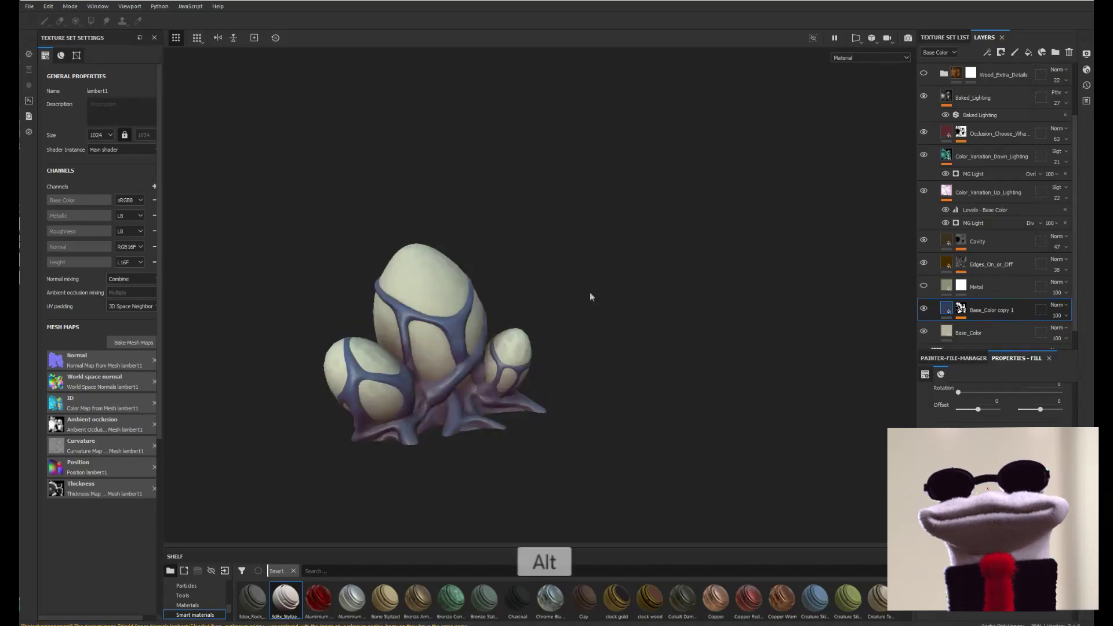
Examine the egg cluster's individual channels, including roughness, and compare them with the full material under rotated views
left_click_drag(590, 292, 495, 309, "alt")
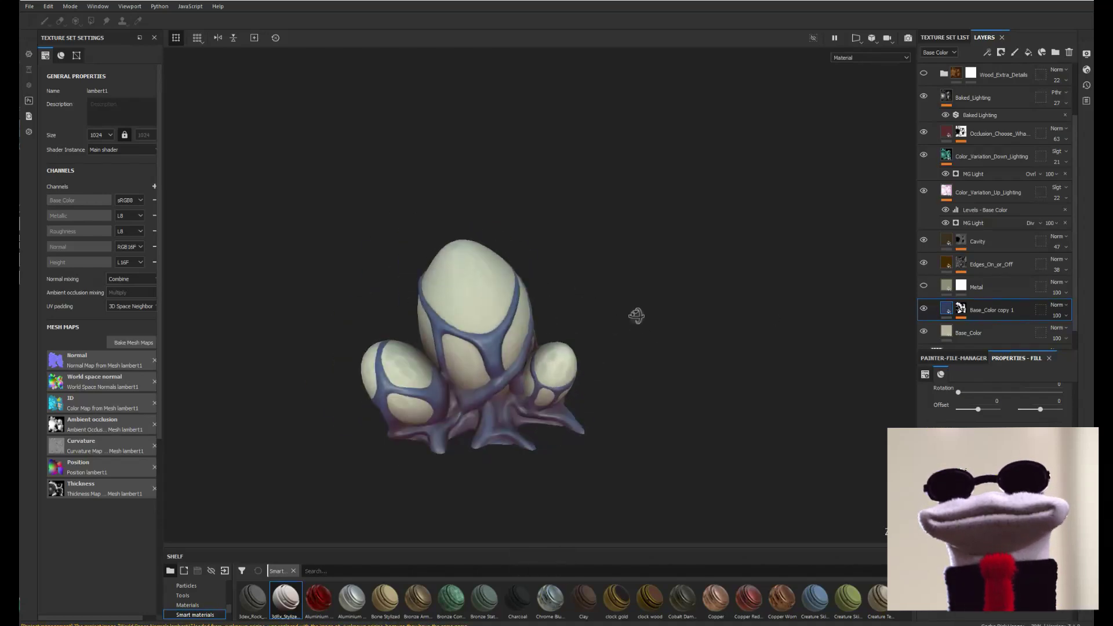
key("c")
key("c")
key("c")
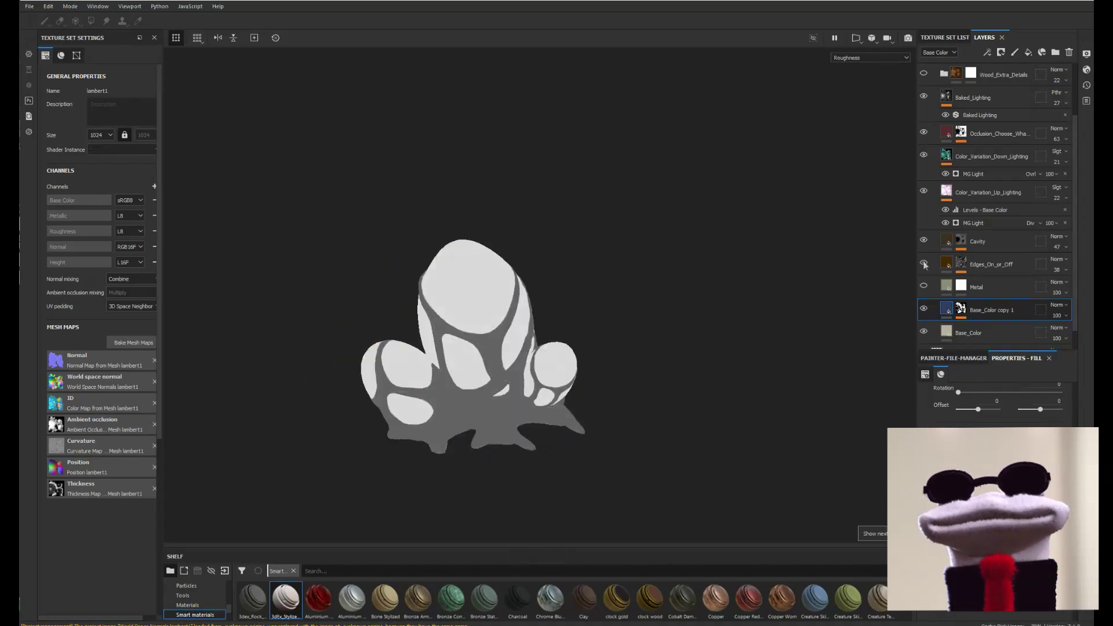
left_click_drag(609, 284, 593, 380, "alt")
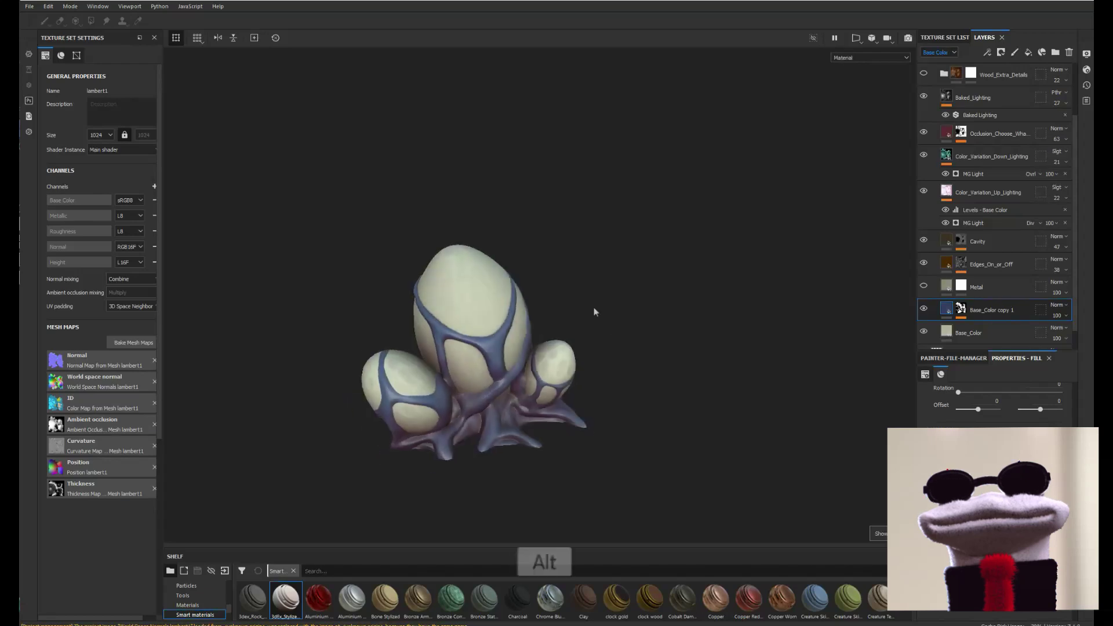
scroll(946, 310, "down", 1)
right_click_drag(593, 380, 490, 328, "alt")
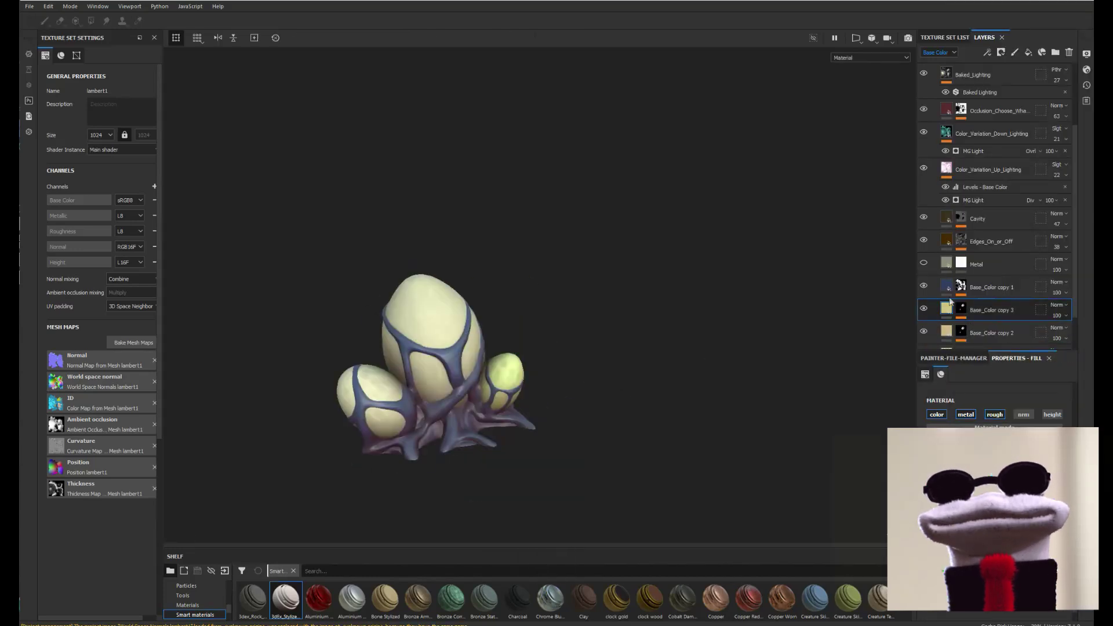
Rework the Base_Color copy 3 mask so the layer tints a single egg in its own pale yellow
left_click(960, 313)
right_click(961, 312)
left_click(1000, 406)
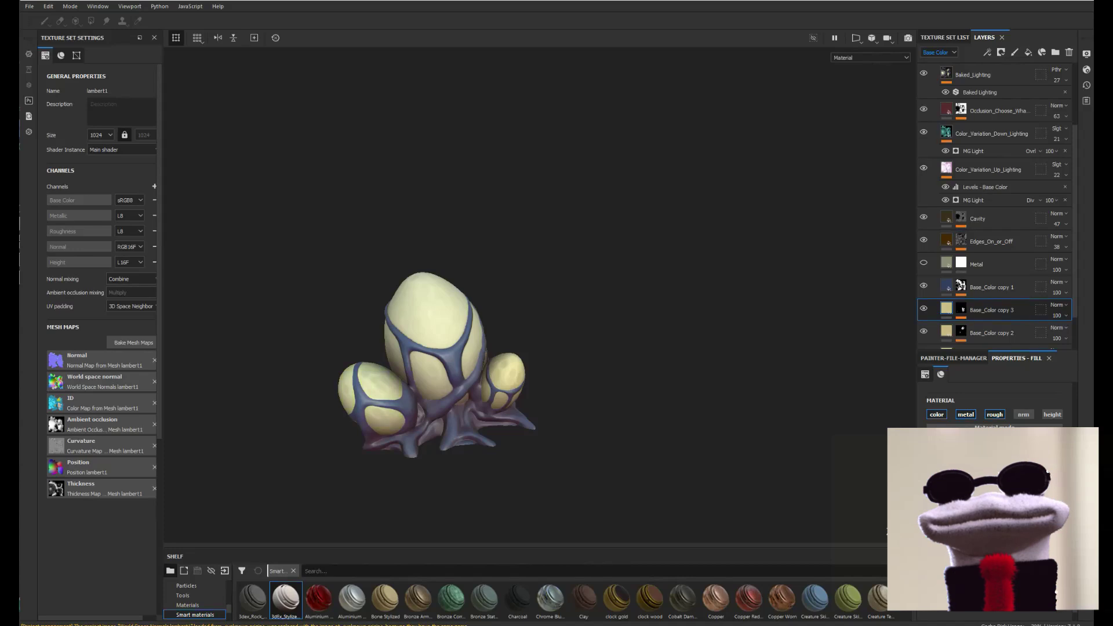
left_click_drag(625, 403, 531, 400, "alt")
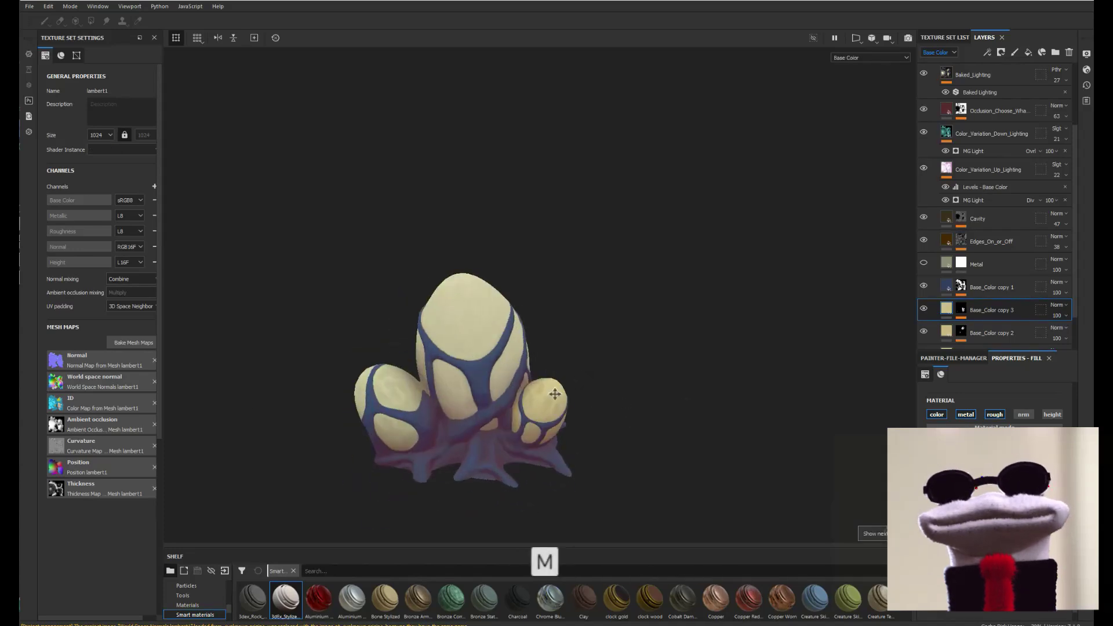
Set the Color_Variation_Up_Lighting opacity to 13 and recolour the occlusion layer to a dark teal blue
scroll(923, 274, "up", 3)
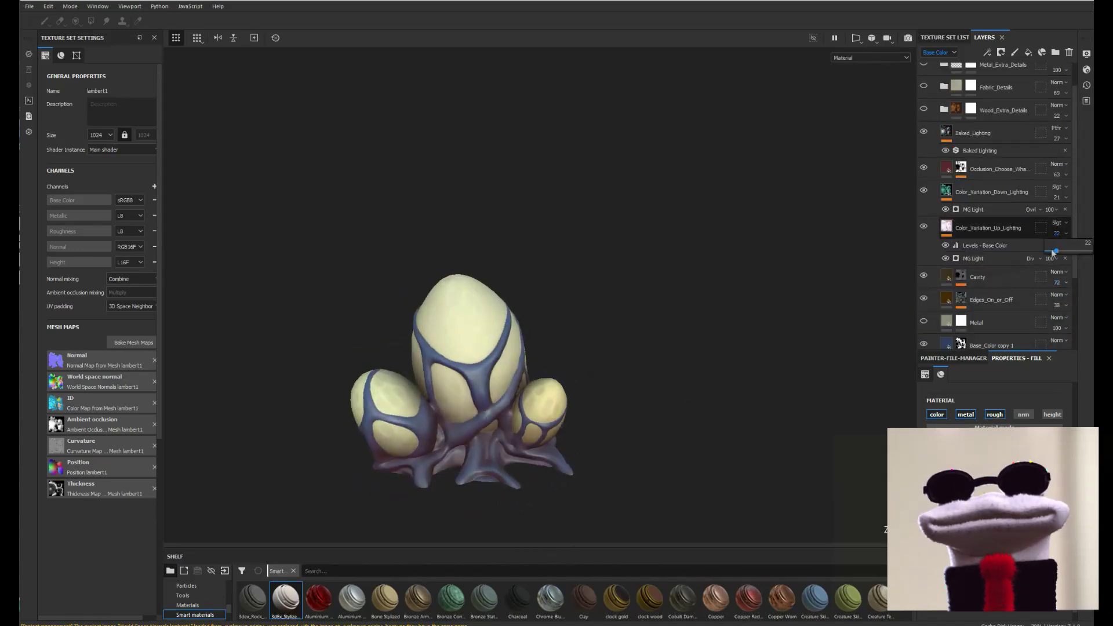
left_click(924, 168)
left_click(924, 168)
left_click(946, 167)
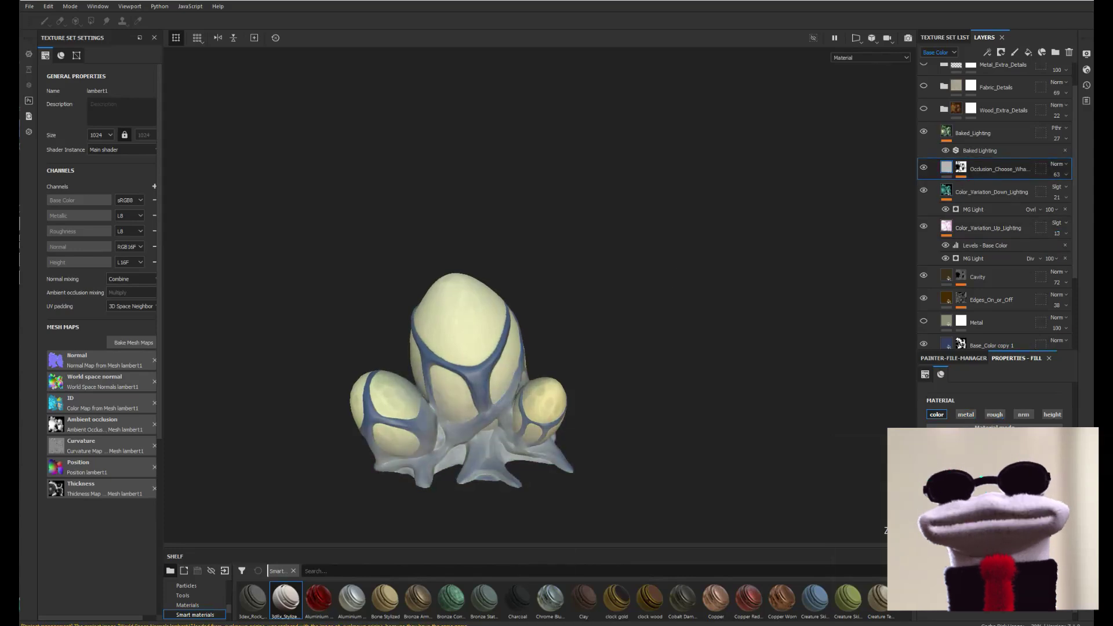
key("c")
left_click_drag(463, 418, 464, 371, "alt")
key("m")
right_click_drag(464, 371, 522, 355, "shift")
Hide the Baked_Lighting layer and check the eggs in base colour and material views under rotated lighting
left_click(924, 132)
key("c")
left_click_drag(557, 371, 464, 400, "alt")
key("m")
right_click_drag(464, 400, 554, 390, "shift")
left_click_drag(554, 389, 540, 380, "alt")
Add a fill layer above the occlusion layer and apply the Dirt Cavities smart mask, found by searching for "cav"
left_click(1027, 52)
scroll(195, 603, "down", 1)
left_click(192, 595)
left_click(336, 571)
type("cav")
mouse_move(307, 605)
left_click_drag(287, 597, 960, 169)
Colour the cavity-masked Fill layer 1 bright cyan and open its Mask Builder generator settings
key("c")
left_click_drag(696, 431, 643, 382, "alt")
key("m")
left_click(994, 499)
left_click(961, 168)
left_click(983, 199)
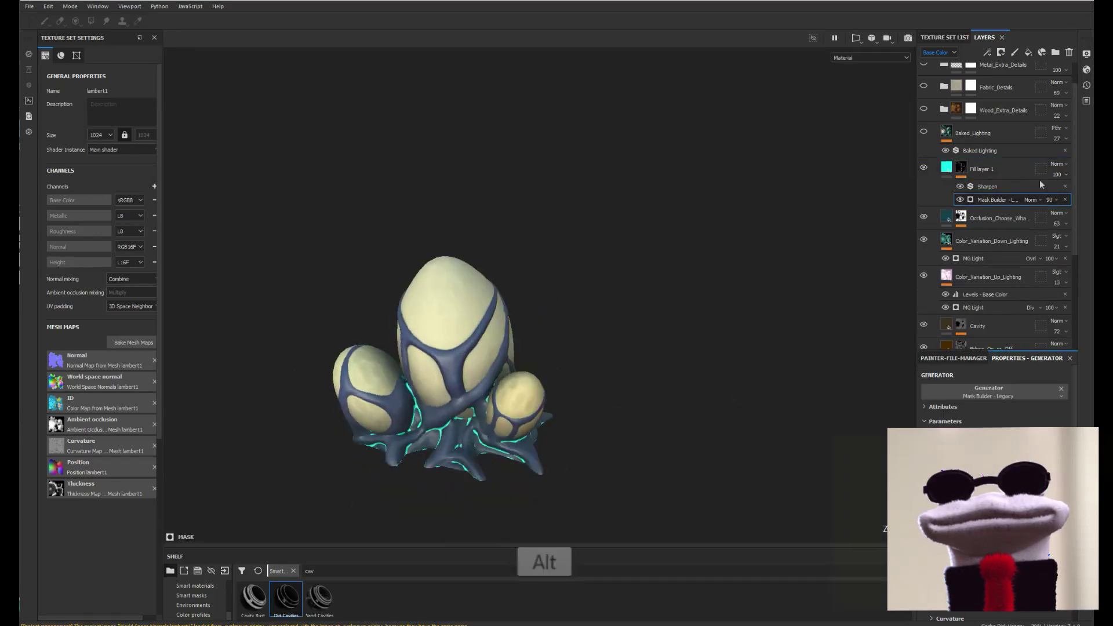
Adjust the tint of Fill layer 1 and review its Mask Builder parameters against the base colour and material views
left_click(946, 168)
left_click(994, 498)
mouse_move(609, 376)
left_mouse_down("alt")
mouse_move(644, 400)
mouse_move(620, 388)
left_mouse_up("alt")
left_click(960, 167)
left_click(991, 199)
key("c")
left_click_drag(527, 377, 579, 371, "alt")
key("m")
scroll(571, 400, "down", 4)
scroll(609, 417, "up", 5)
Pick the cavity fill's colour once more and return to its mask generator to refine the coverage
left_click(947, 167)
left_click(994, 499)
scroll(591, 413, "down", 2)
left_click(961, 168)
left_click(994, 199)
scroll(609, 423, "up", 2)
scroll(991, 412, "down", 3)
Toggle the Sharpen effect on the cavity mask and add another filter to the mask
left_click(987, 186)
left_click(960, 187)
left_click(987, 52)
left_click(1008, 131)
left_click(991, 391)
scroll(580, 371, "down", 2)
scroll(580, 371, "up", 1)
Lower the opacity of the cyan cavity fill layer to soften the accents between the roots
left_click(1065, 175)
left_click_drag(1073, 191, 1032, 192)
left_click_drag(614, 342, 579, 315, "alt")
Add a fill layer directly above Base_Color copy 3 with a cellular spot texture in the colour channel only
scroll(994, 261, "down", 5)
left_click(992, 265)
left_click(1030, 52)
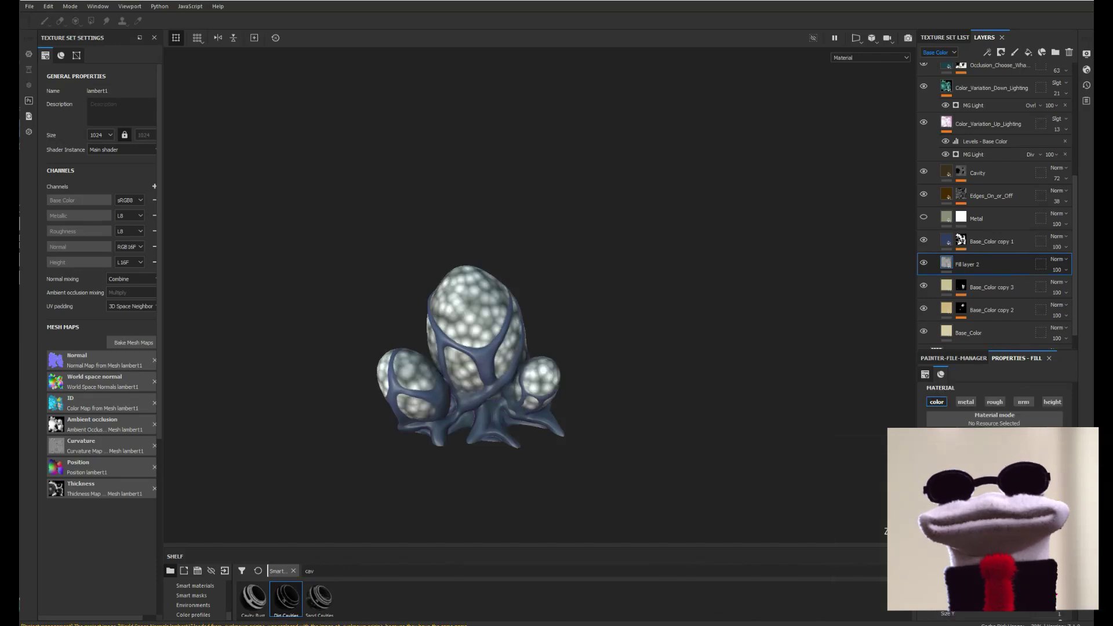
Try different blending modes on the spotted Fill layer 2 and set it to Hard Light
left_click(1057, 259)
left_click(1047, 280)
key("Up")
key("Up")
key("Down")
key("Down")
key("Down")
key("Up")
key("Up")
key("Up")
key("Up")
key("Up")
key("Up")
key("Up")
key("Up")
key("Up")
key("Down")
Set the opacity of the spotted Fill layer 2 to 16 so the pattern tints the eggs subtly
left_click(1065, 271)
left_click_drag(1089, 285, 1057, 285)
left_click_drag(655, 325, 1053, 285, "alt")
left_click(1065, 270)
left_click_drag(580, 348, 522, 348, "alt")
Change the strand colour on Base_Color copy 1 to a deeper, more saturated blue, checking it from several angles
left_click(991, 242)
left_click(994, 466)
left_click_drag(994, 510, 951, 476)
left_click_drag(498, 359, 534, 362, "alt")
left_click_drag(951, 475, 985, 524)
left_click_drag(533, 363, 550, 353, "alt")
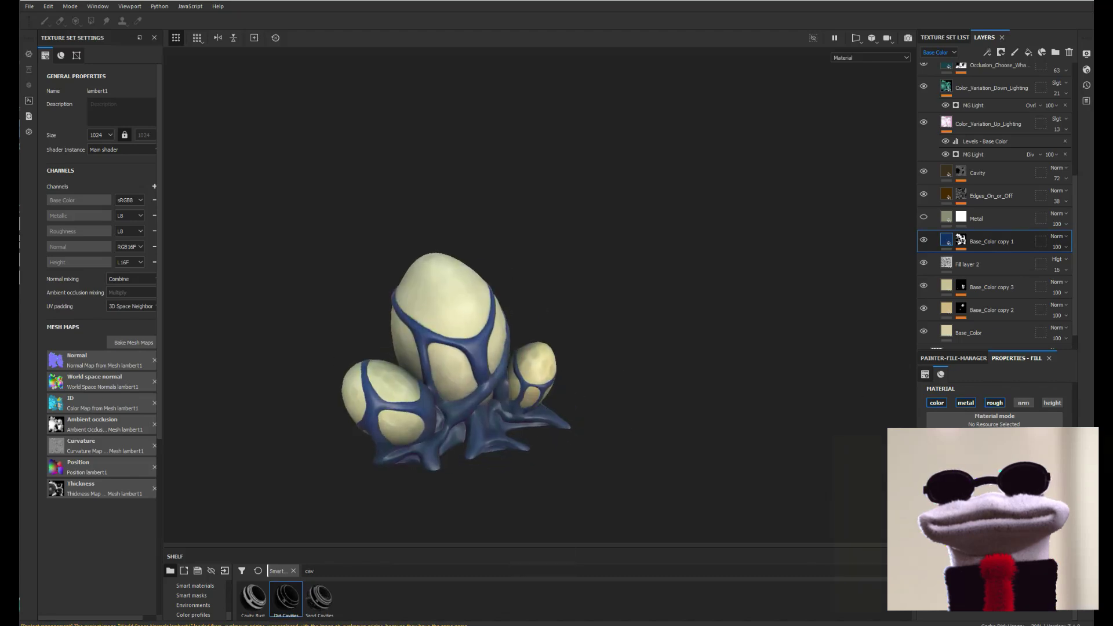